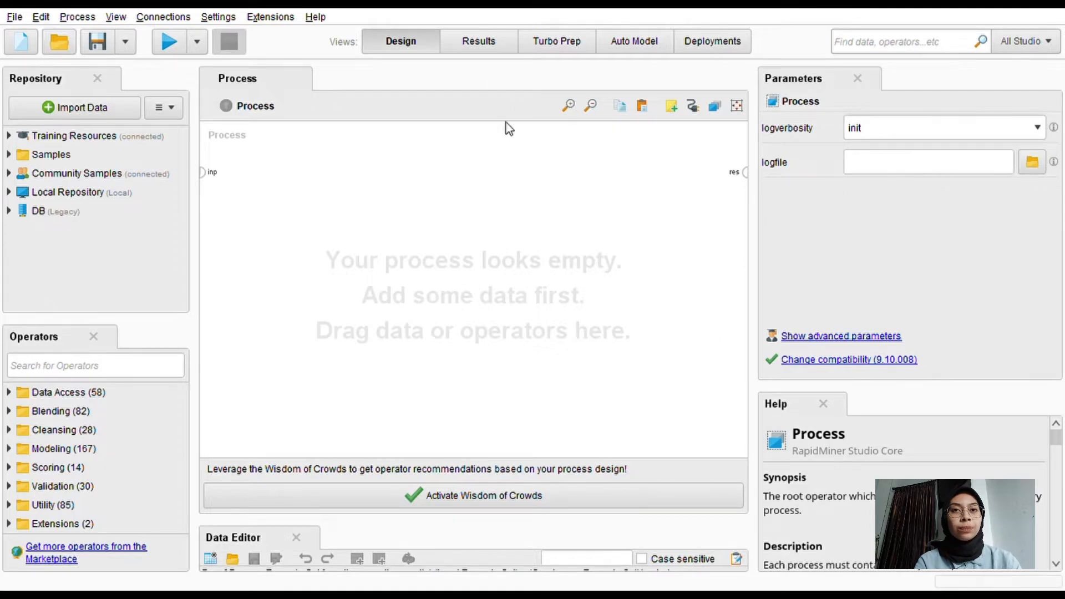
# - Add the Real estate valuation data set from the Local Repository to the empty process as a Retrieve operator
pyautogui.click(79, 111)
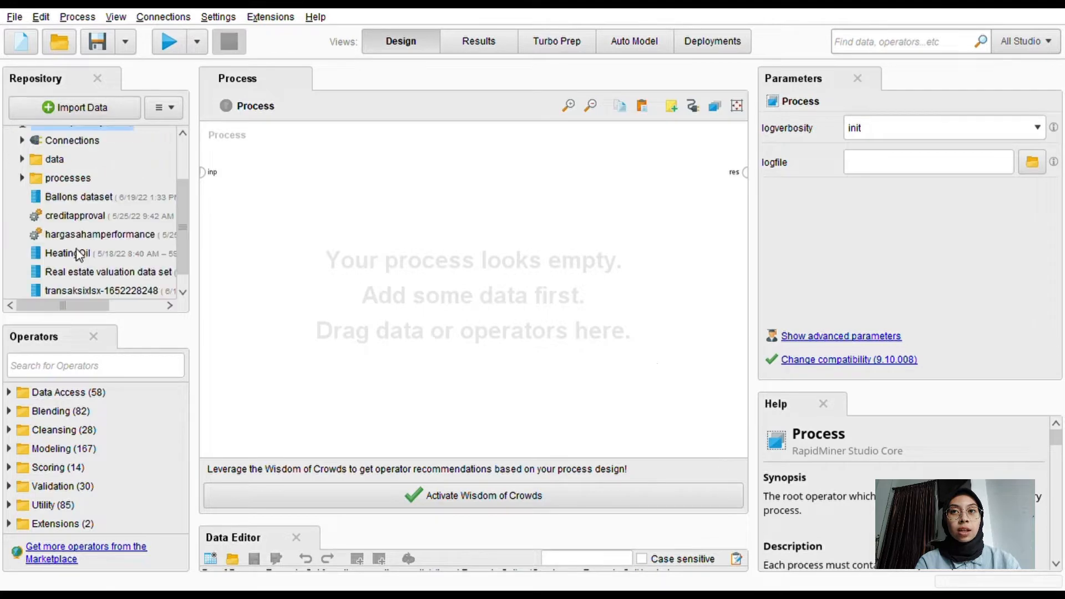
pyautogui.scroll(4, 75, 244)
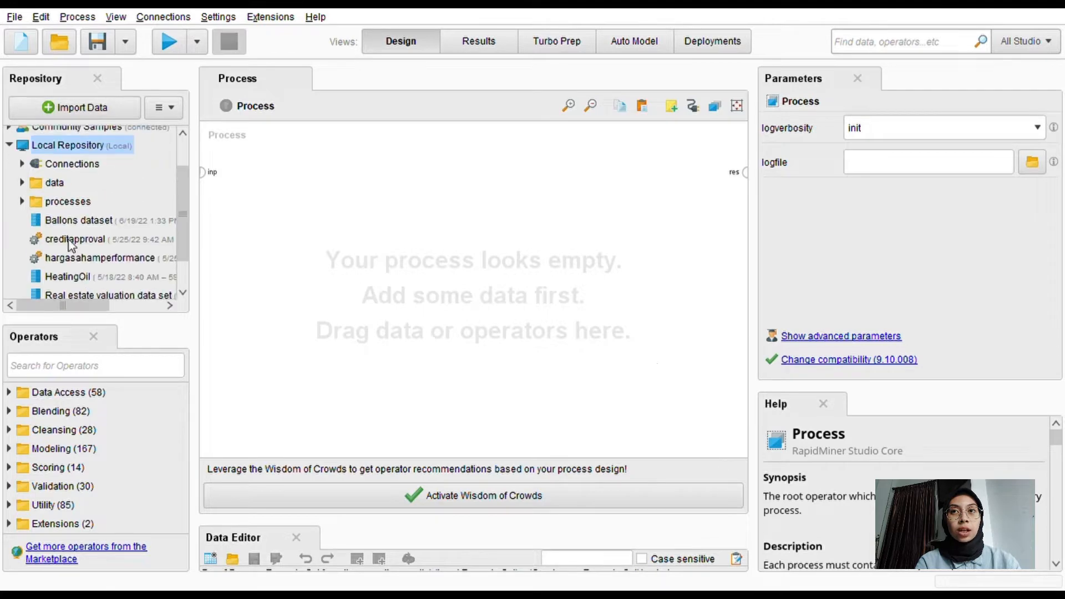
pyautogui.scroll(-1, 67, 207)
pyautogui.scroll(-4, 68, 207)
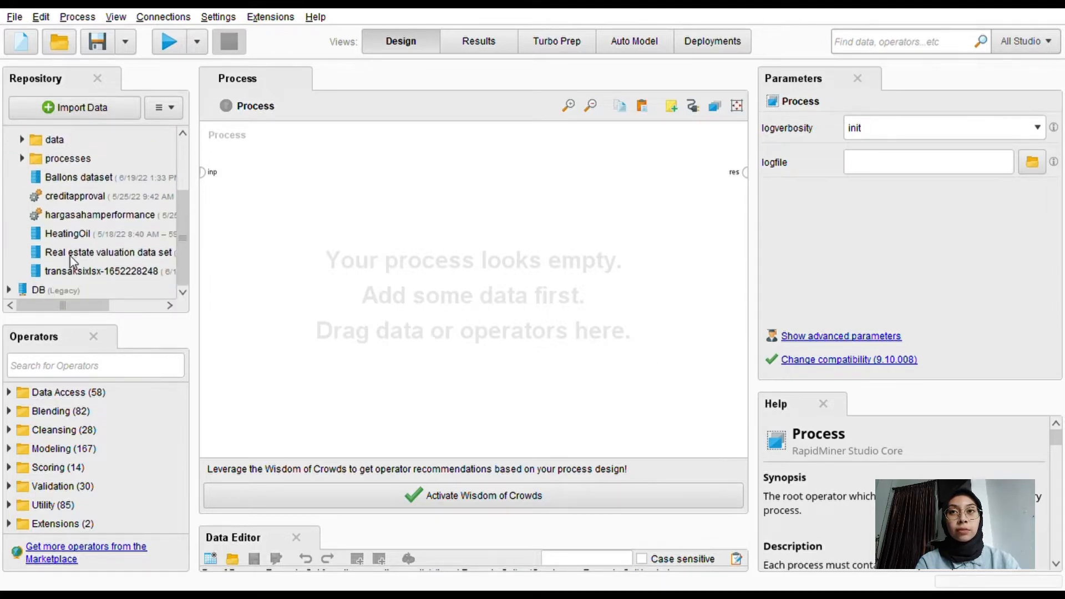
pyautogui.moveTo(71, 255); pyautogui.dragTo(343, 221)
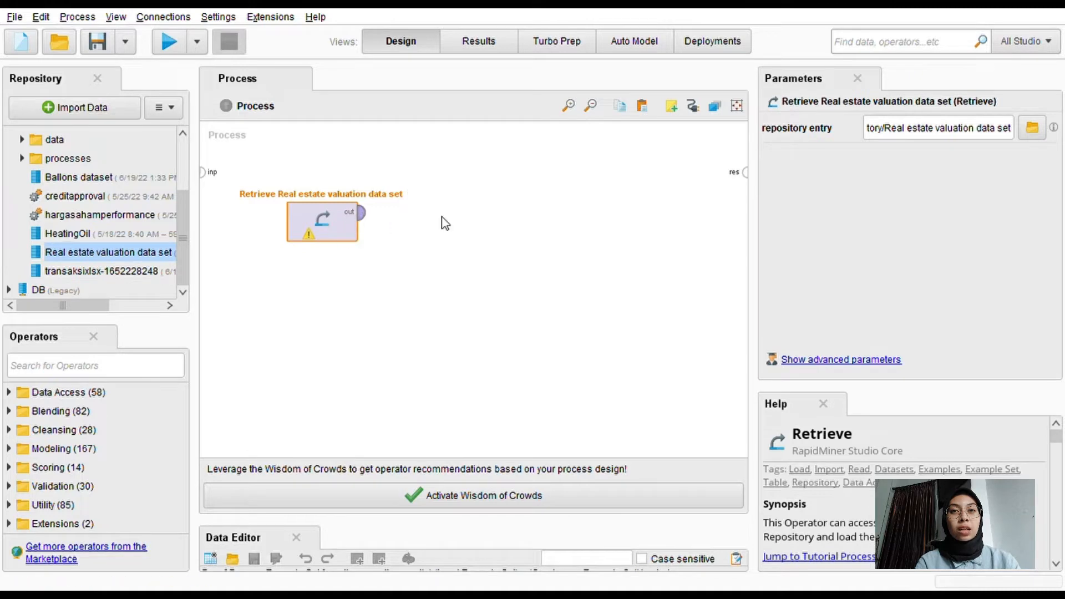
pyautogui.click(452, 227)
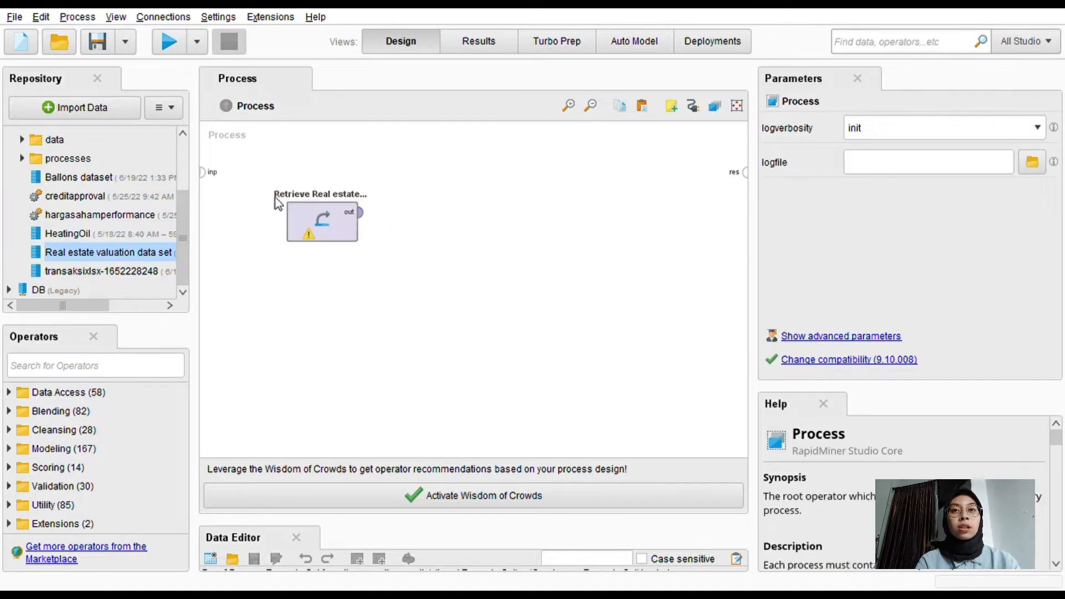
# - Search the operators for "linear regress" and place the Linear Regression operator beside the Retrieve operator
pyautogui.click(120, 370)
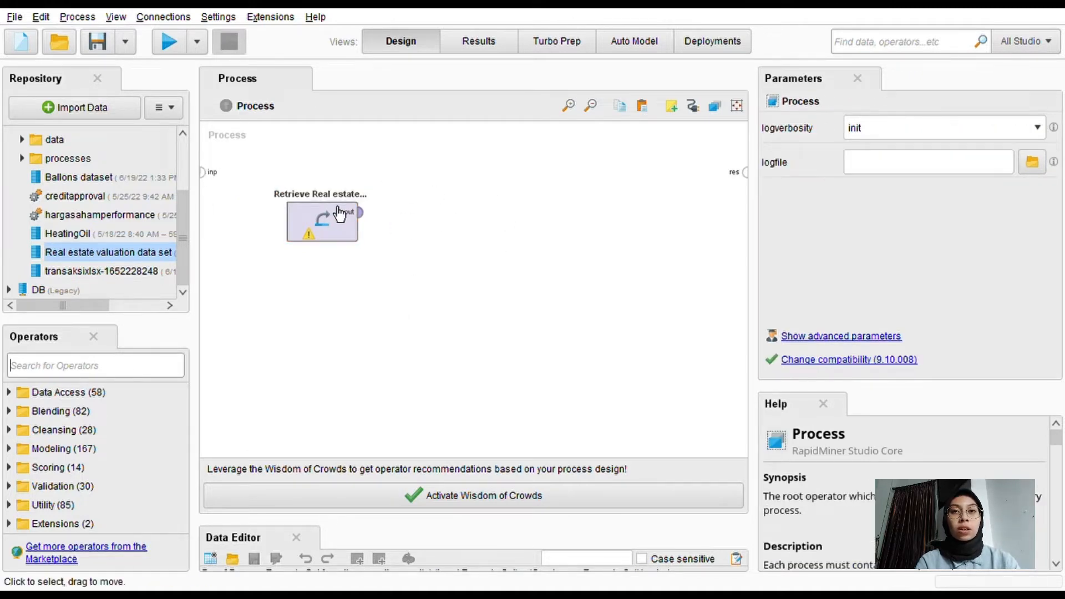
pyautogui.click(115, 373)
pyautogui.write('lin')
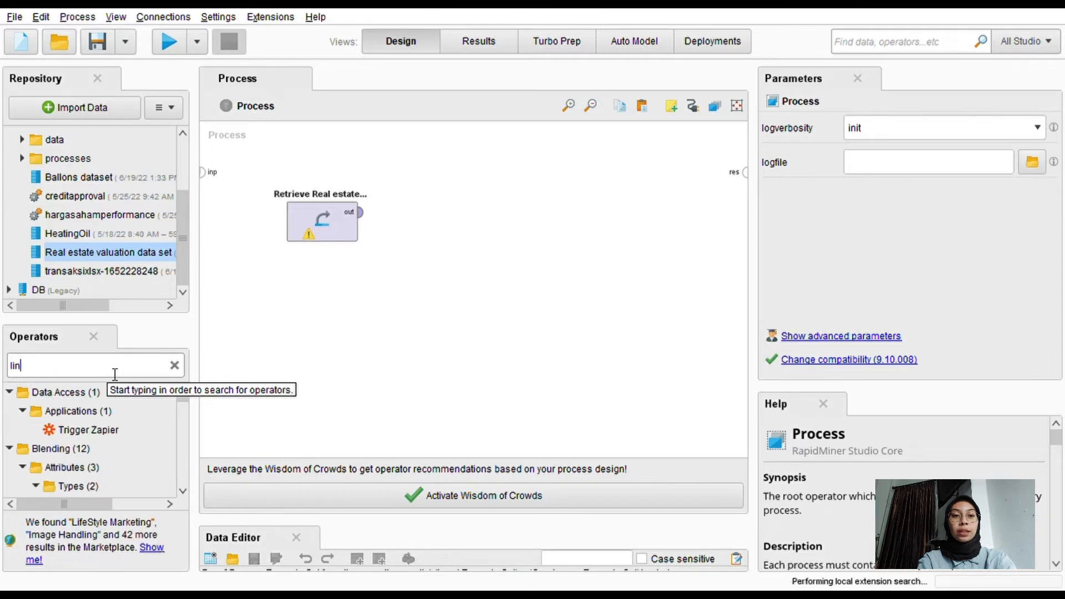
pyautogui.write('ear re')
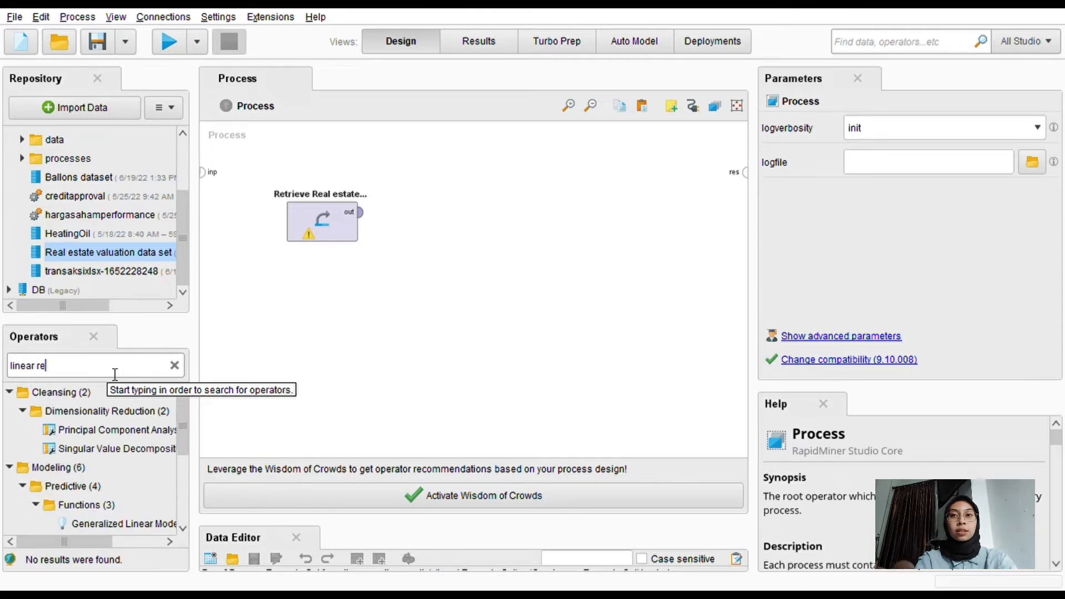
pyautogui.write('gress')
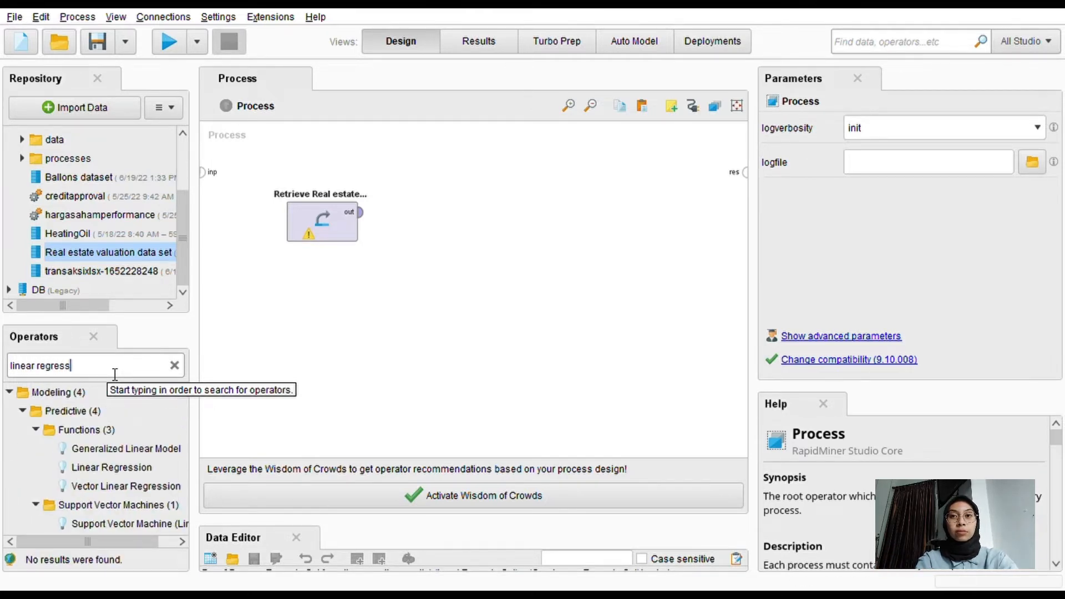
pyautogui.moveTo(131, 469); pyautogui.dragTo(454, 197)
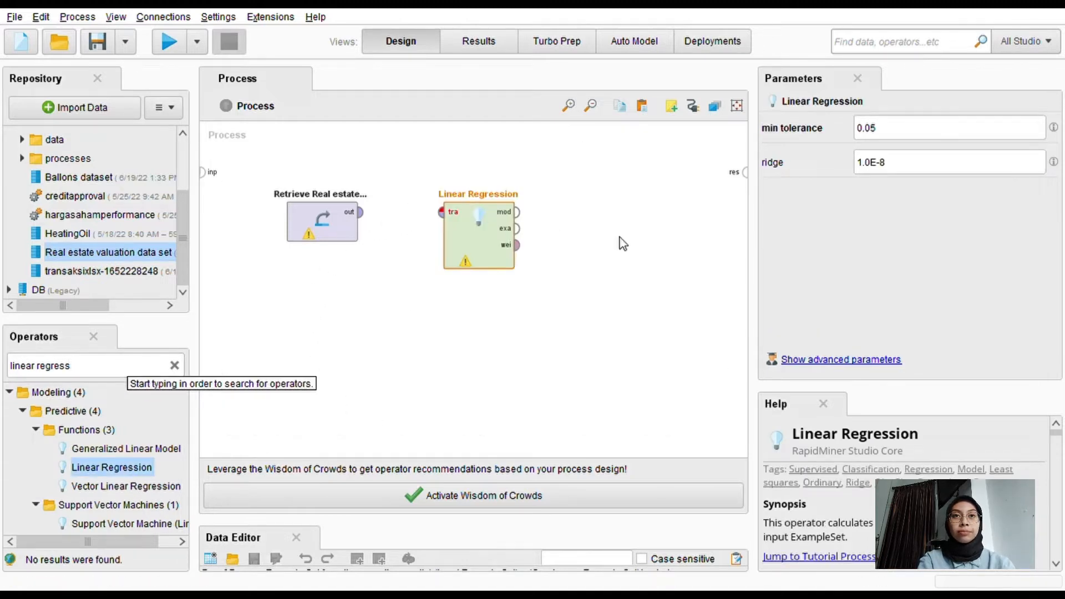
# - Connect the Retrieve operator's out port to the tra port of the Linear Regression operator
pyautogui.moveTo(466, 252); pyautogui.dragTo(452, 233)
pyautogui.moveTo(475, 186); pyautogui.dragTo(476, 226)
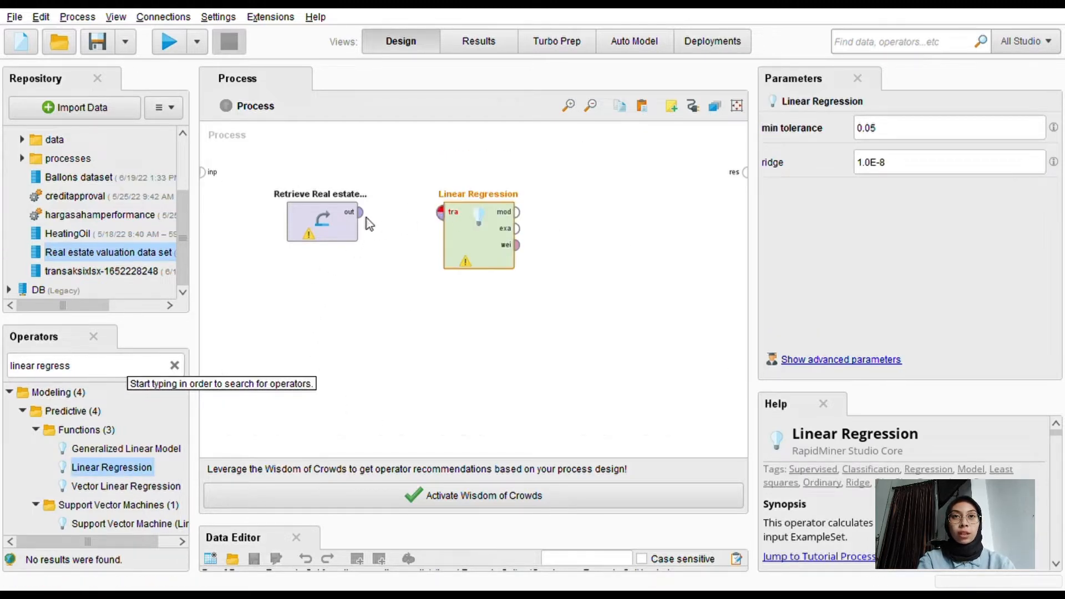
pyautogui.click(364, 215)
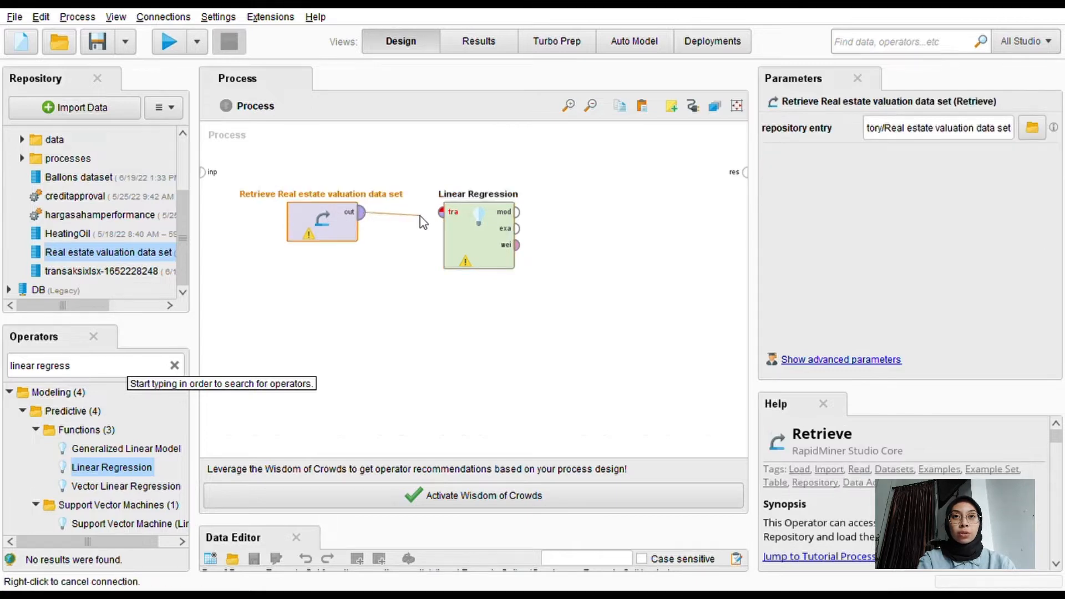
pyautogui.click(446, 214)
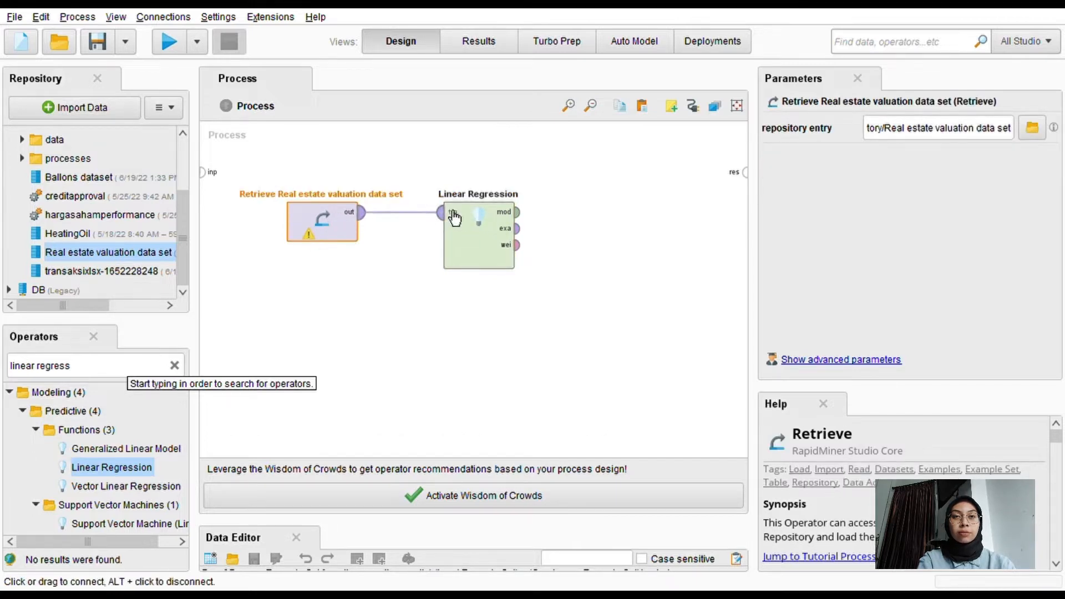
# - Read the help for the Linear Regression operator, covering its description and its model, example set and weights outputs
pyautogui.click(476, 233)
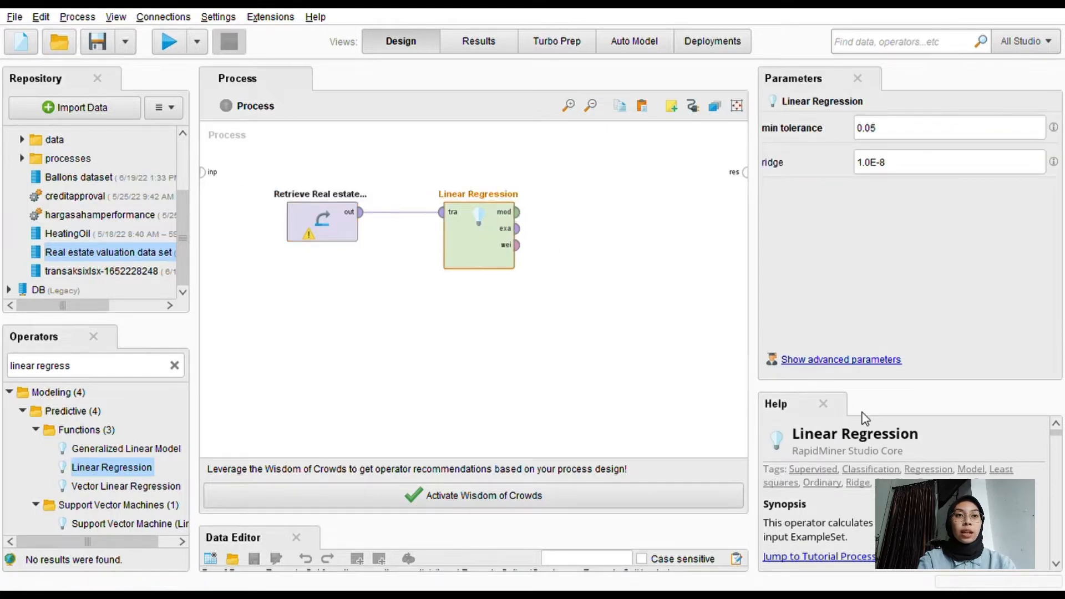
pyautogui.scroll(-1, 860, 492)
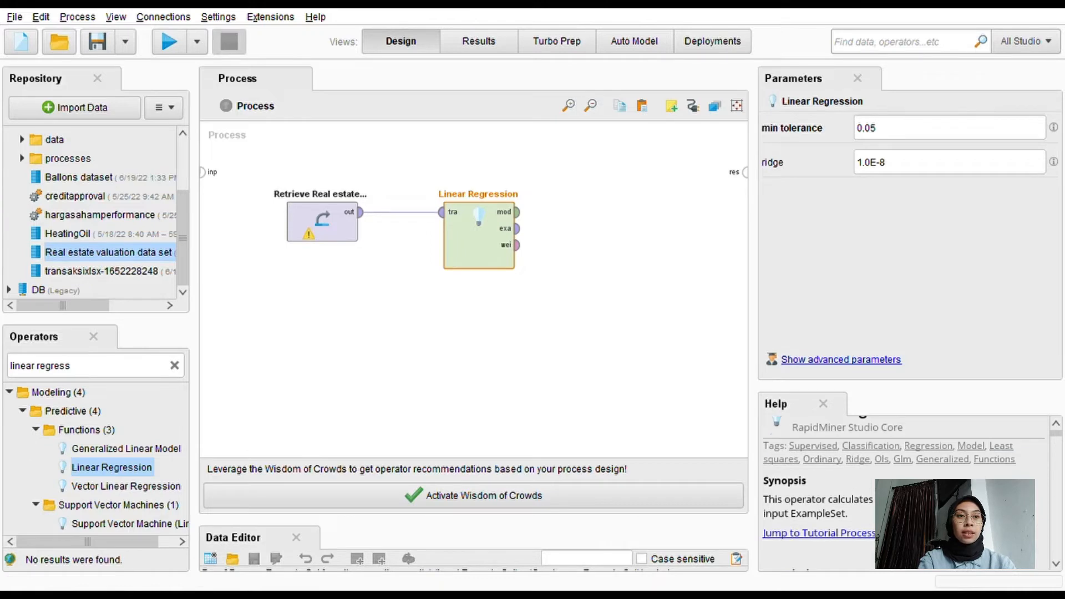
pyautogui.scroll(-2, 860, 493)
pyautogui.scroll(-2, 887, 488)
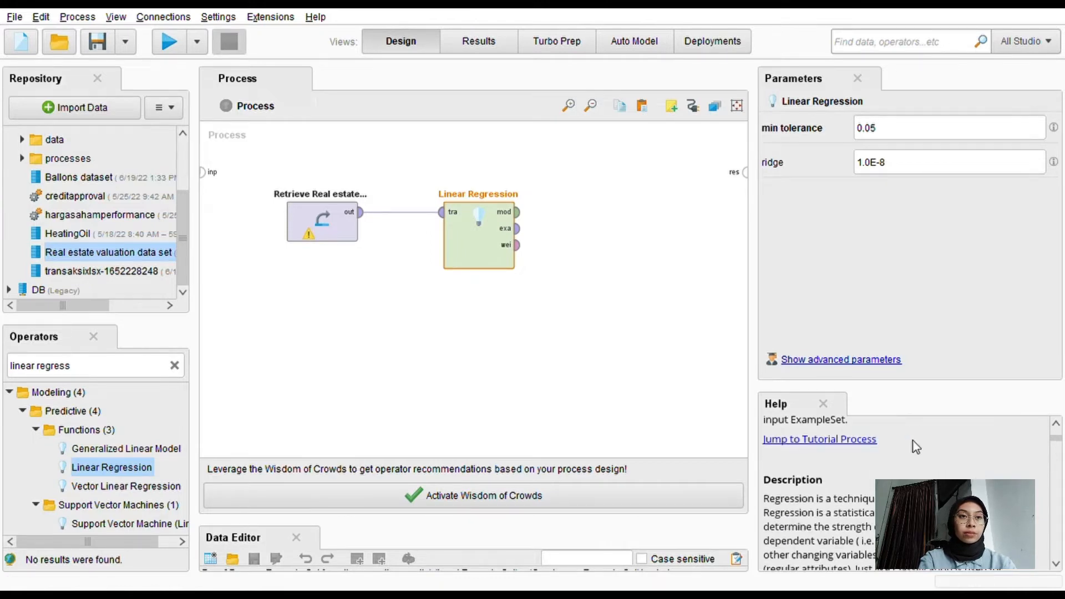
pyautogui.scroll(-3, 888, 443)
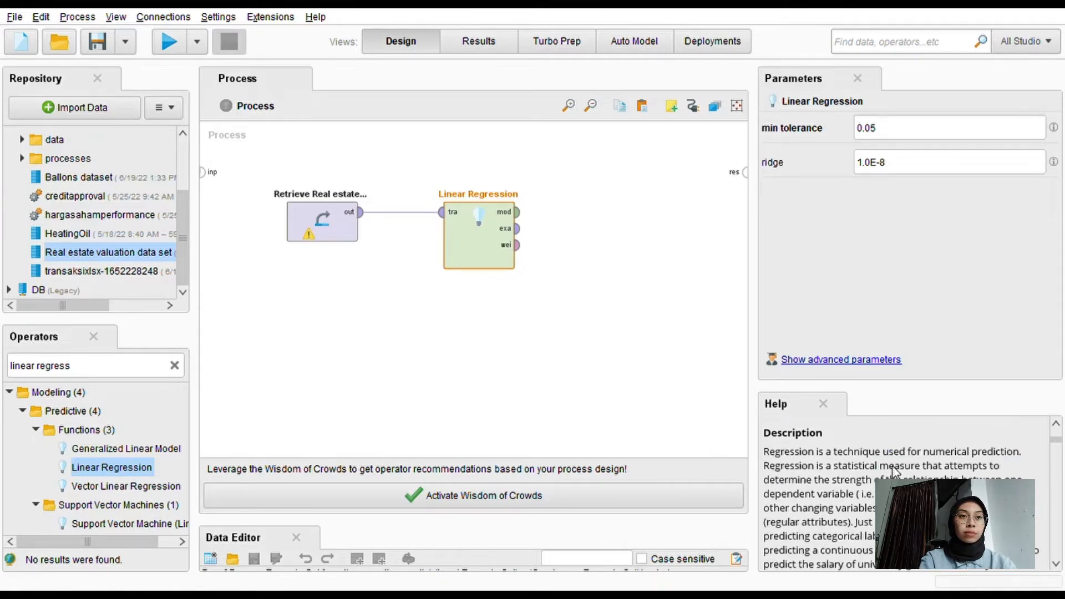
pyautogui.scroll(-15, 834, 461)
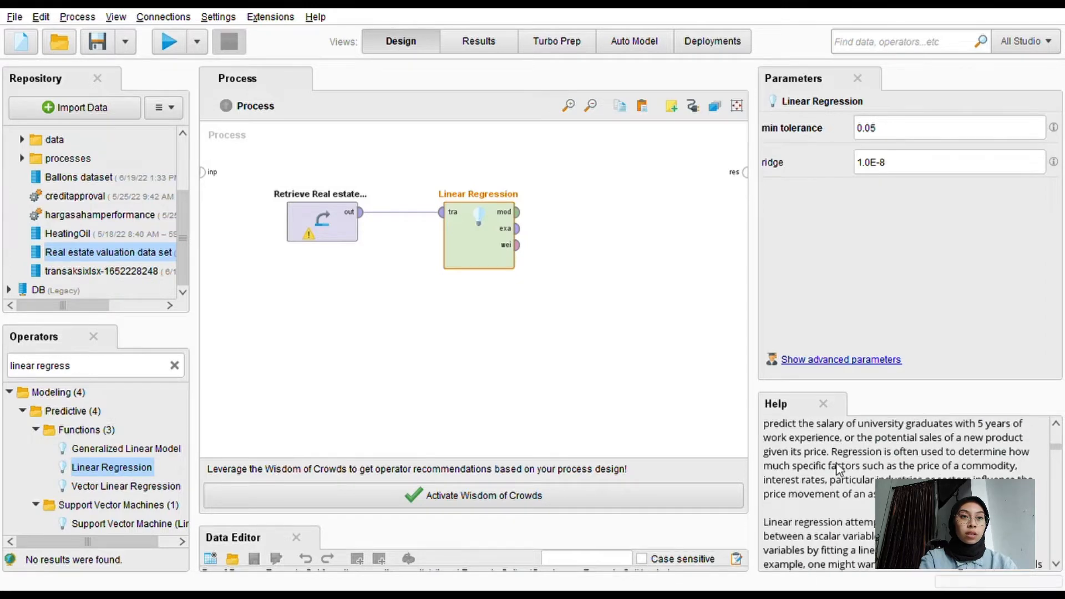
pyautogui.scroll(-12, 849, 462)
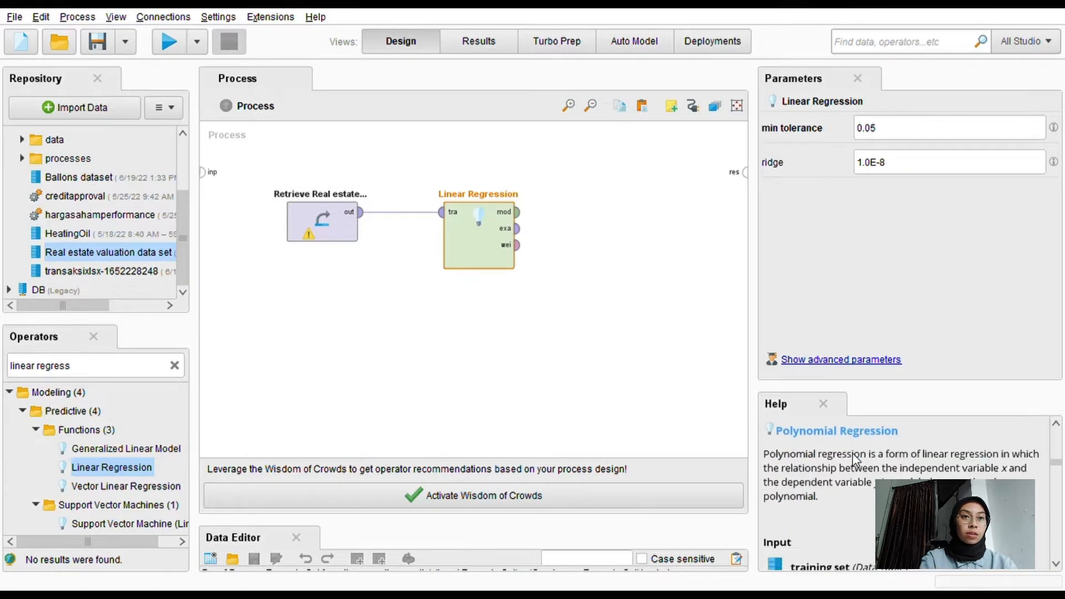
pyautogui.scroll(-10, 856, 460)
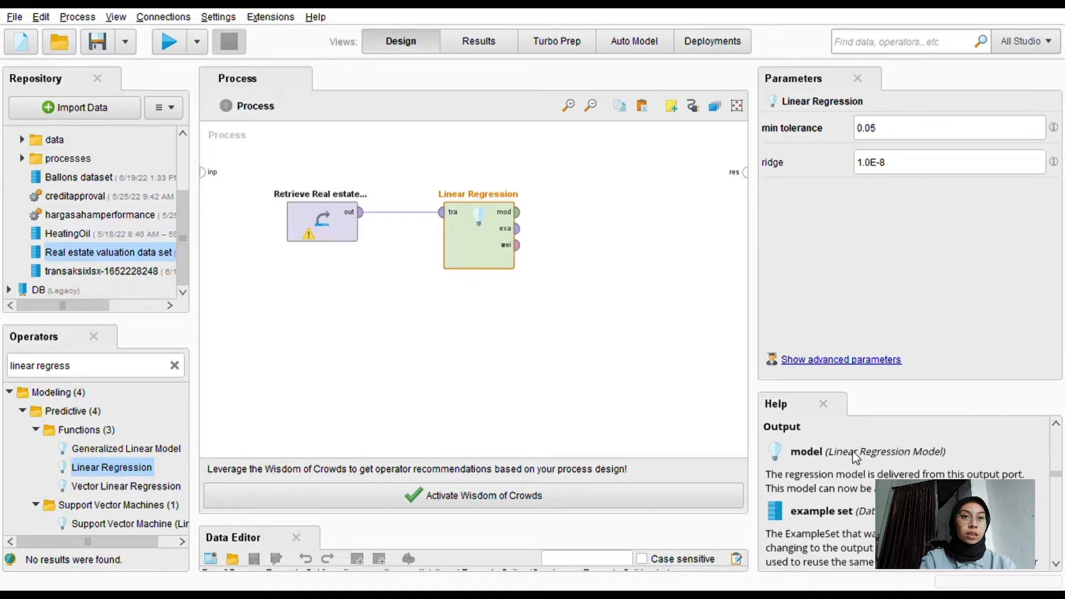
pyautogui.scroll(-1, 849, 448)
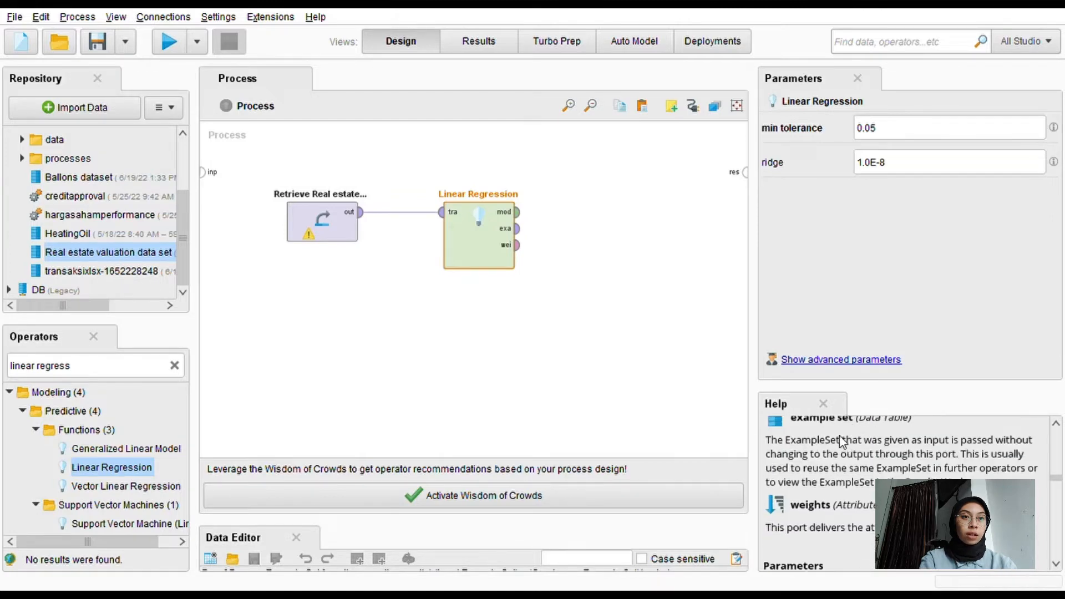
pyautogui.scroll(1, 845, 444)
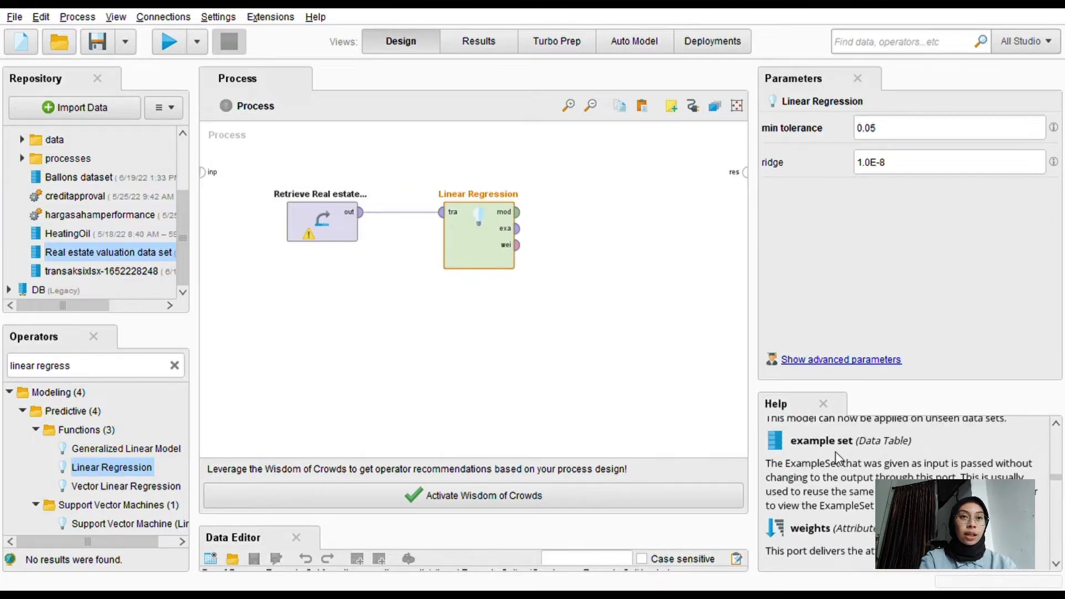
pyautogui.scroll(3, 838, 457)
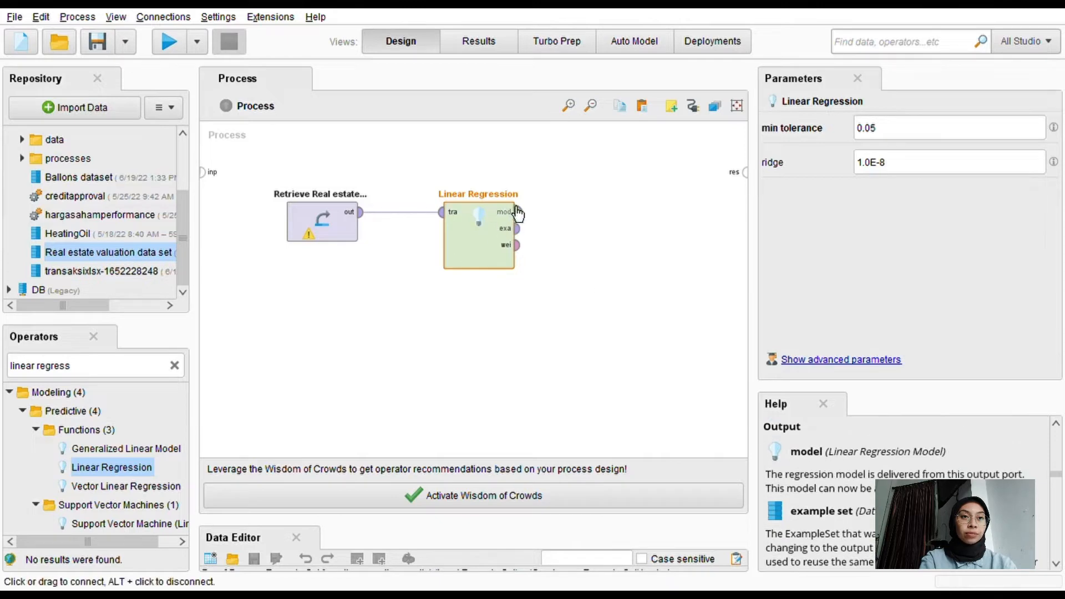
pyautogui.scroll(-1, 863, 452)
pyautogui.scroll(-1, 862, 455)
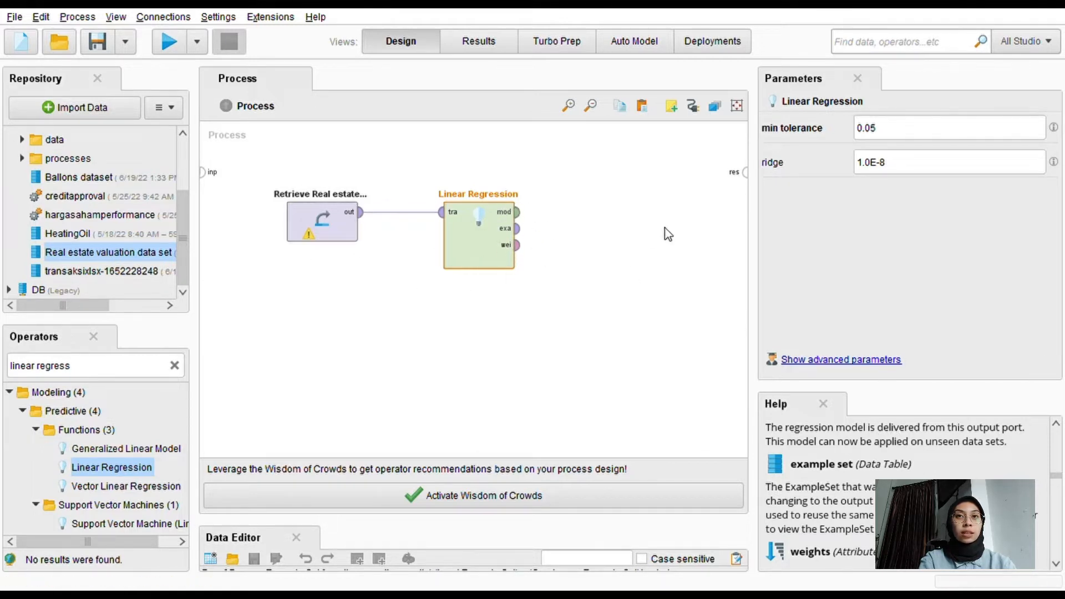
# - Connect the mod port of Linear Regression to the process result port and run the process
pyautogui.click(523, 218)
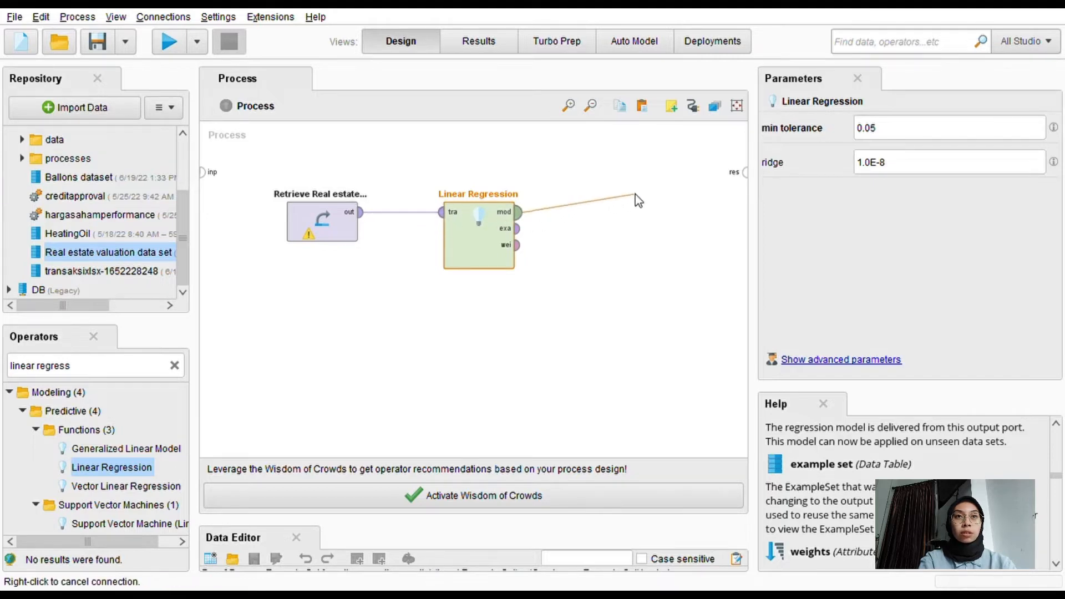
pyautogui.click(748, 173)
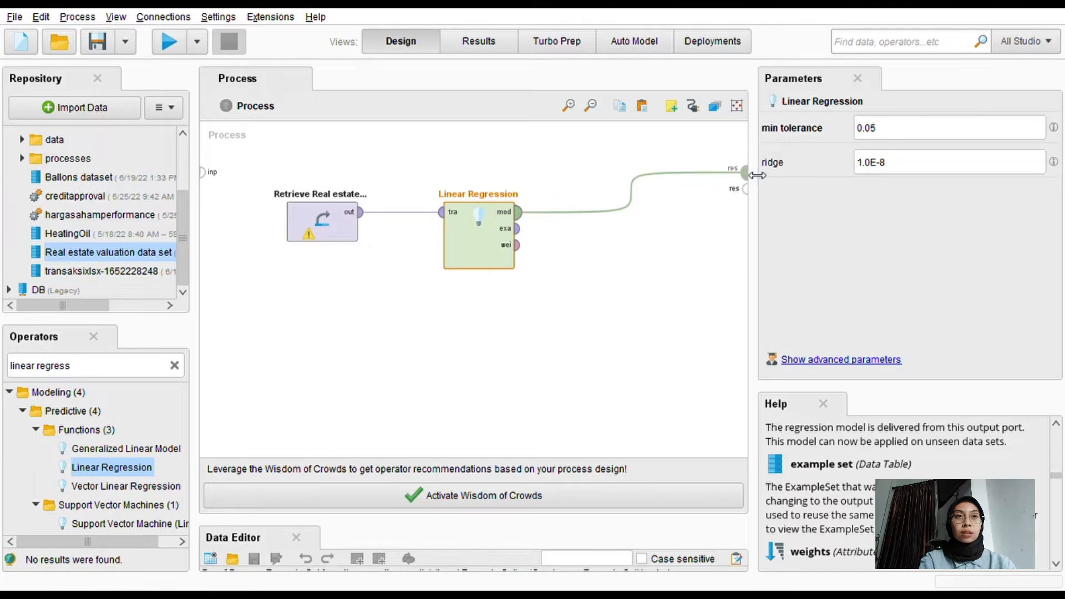
pyautogui.click(587, 348)
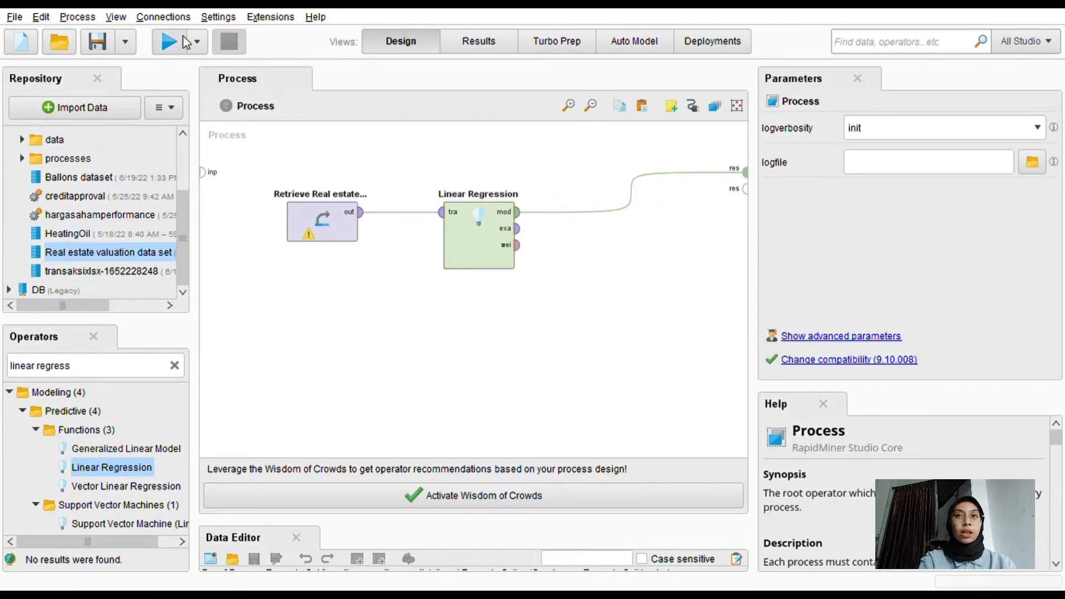
pyautogui.click(170, 46)
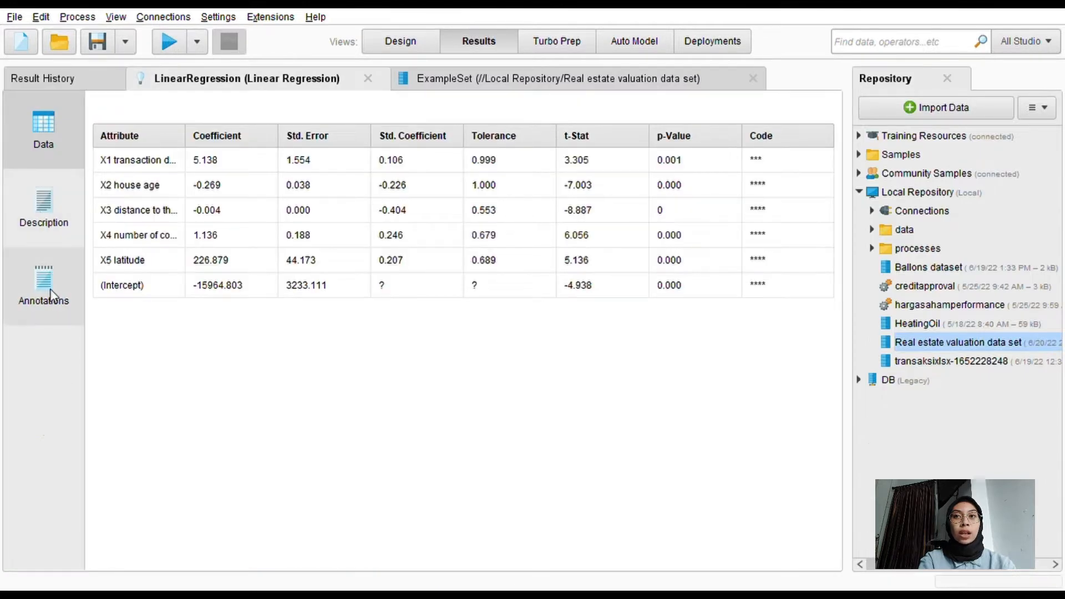
# - Examine the description of the linear regression result with its formula, and return to the process design
pyautogui.click(50, 294)
pyautogui.click(47, 220)
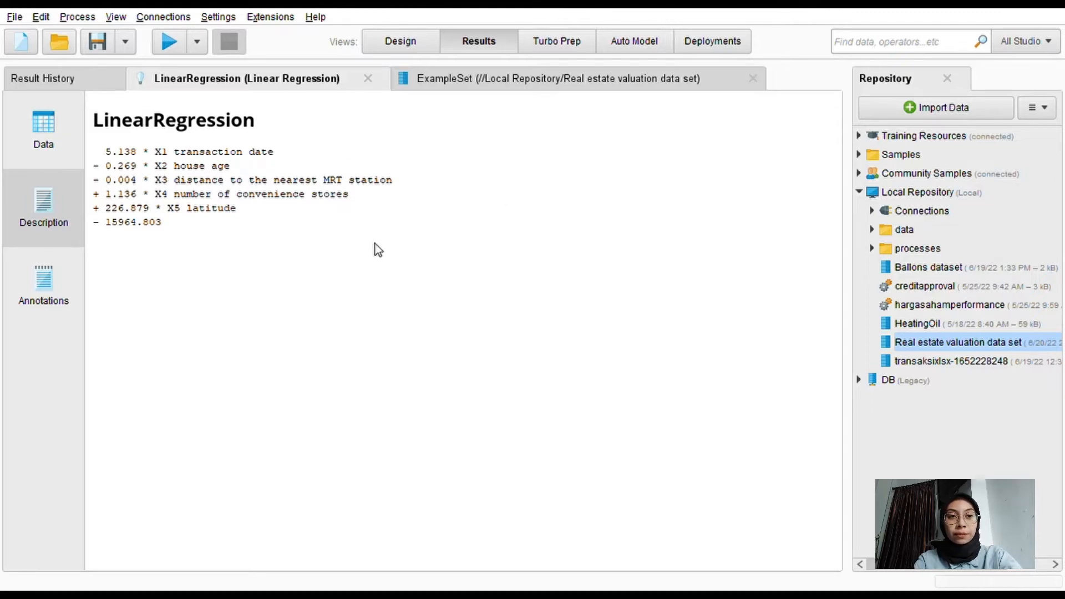
pyautogui.click(406, 43)
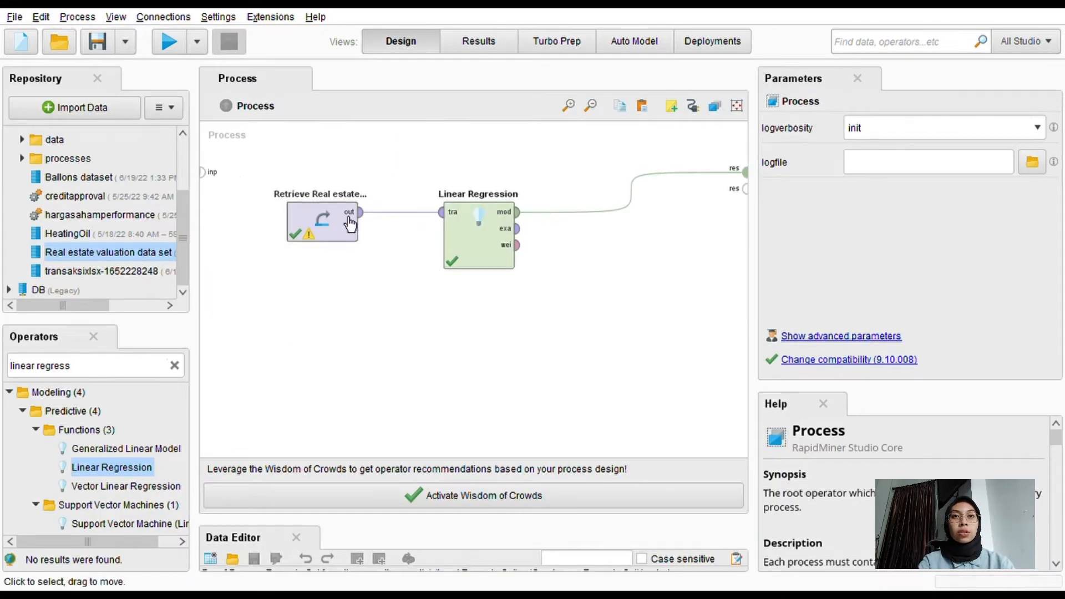
# - Move the Retrieve operator away from Linear Regression and delete the Linear Regression operator from the process
pyautogui.click(344, 236)
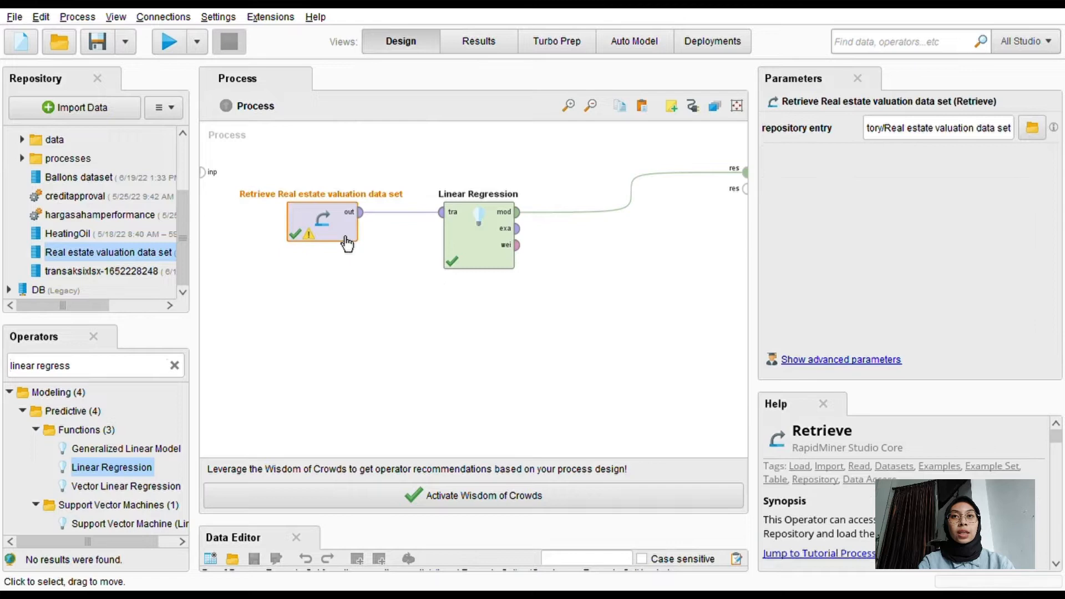
pyautogui.click(282, 148)
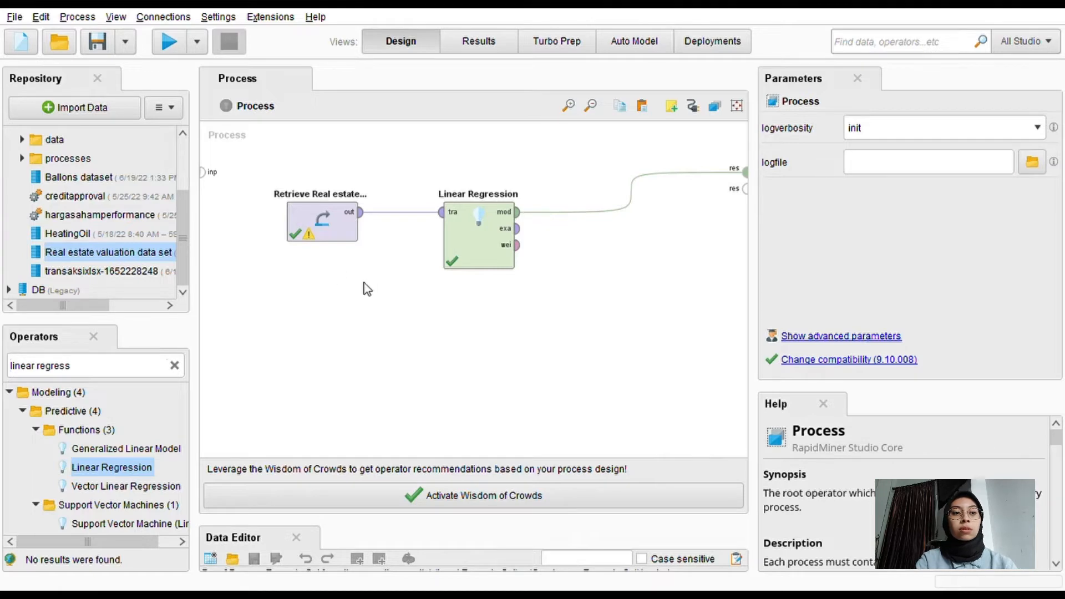
pyautogui.moveTo(344, 245); pyautogui.dragTo(293, 244)
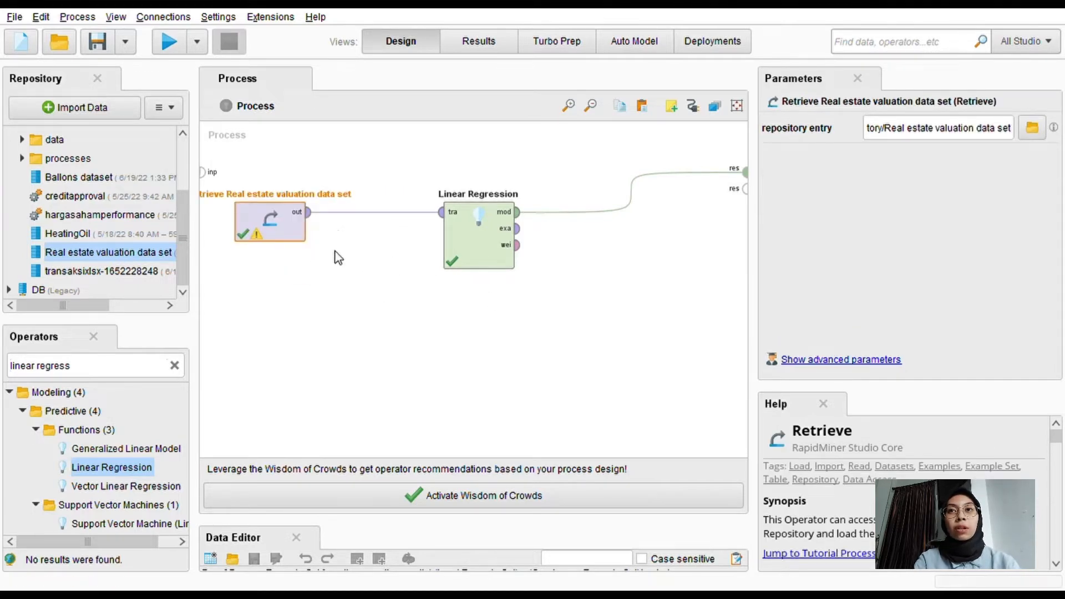
pyautogui.moveTo(239, 161); pyautogui.dragTo(720, 306)
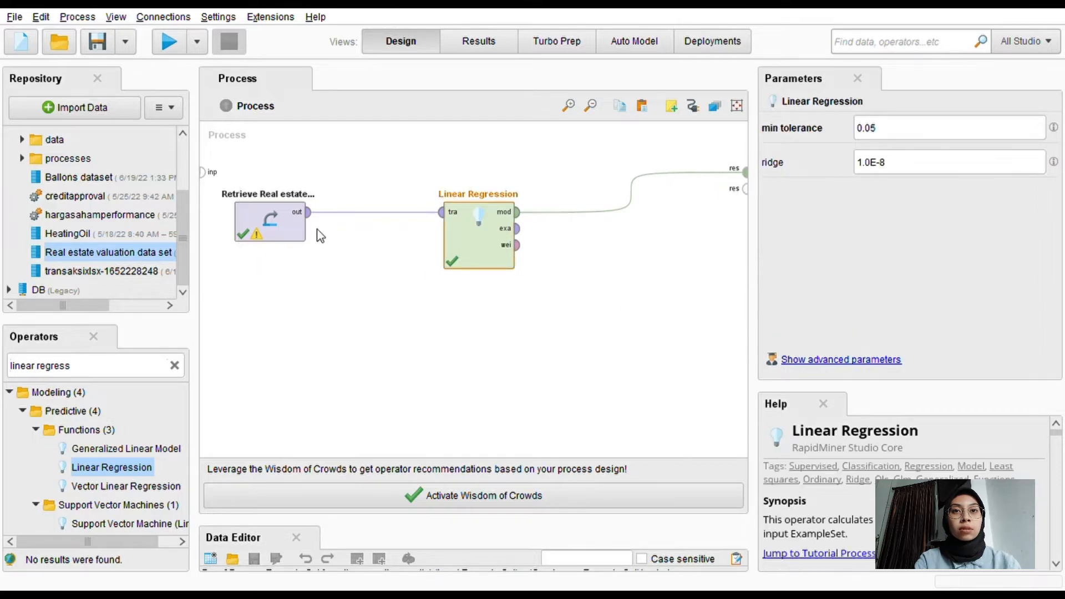
pyautogui.press('Delete')
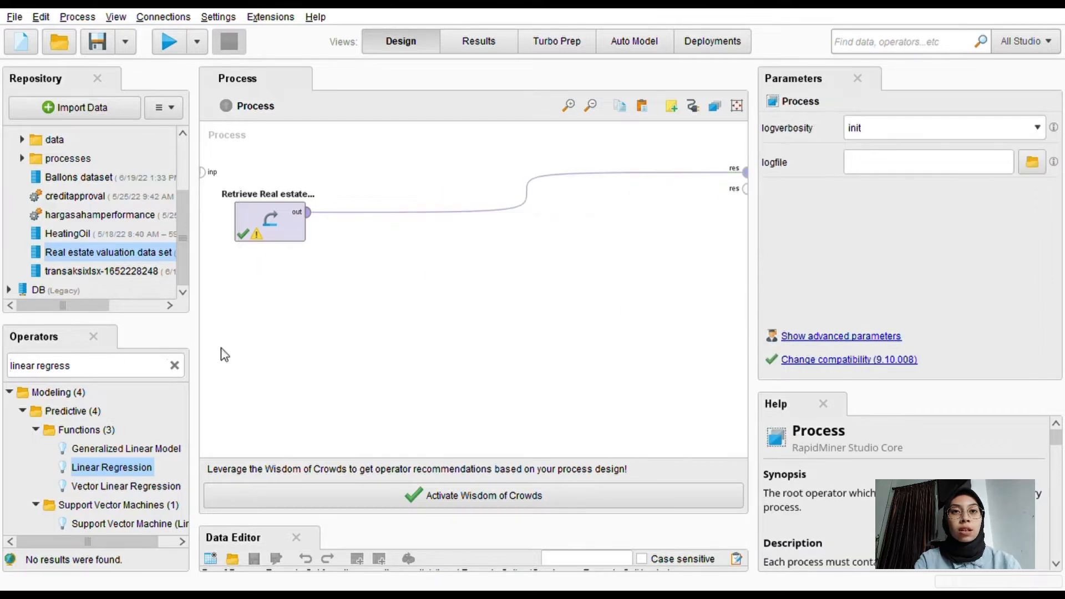
# - Delete the Retrieve operator of the Real estate valuation data set from the process
pyautogui.click(522, 199)
pyautogui.click(302, 243)
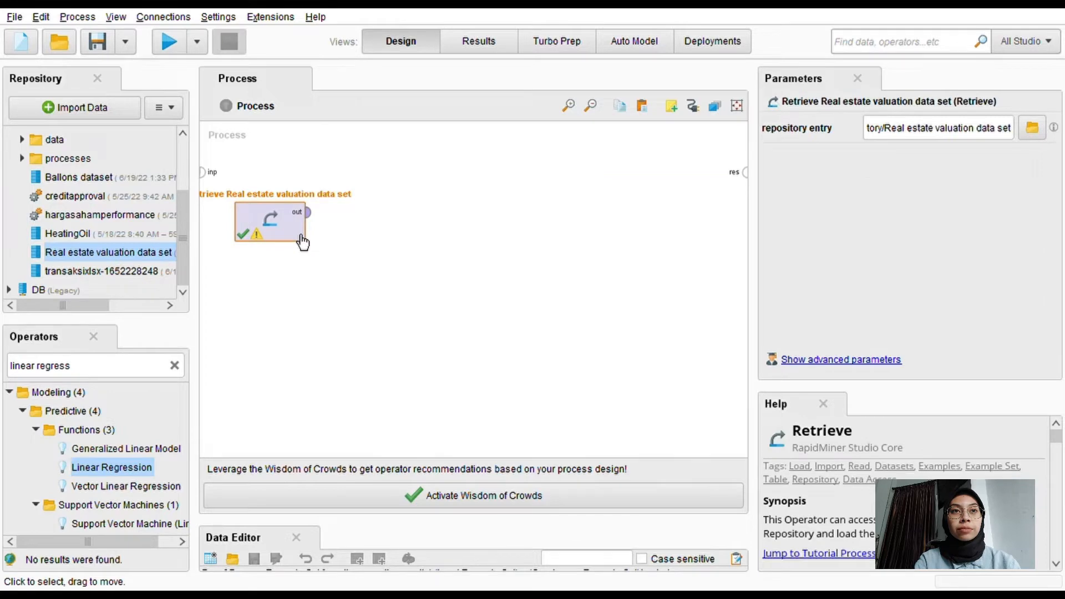
pyautogui.press('Delete')
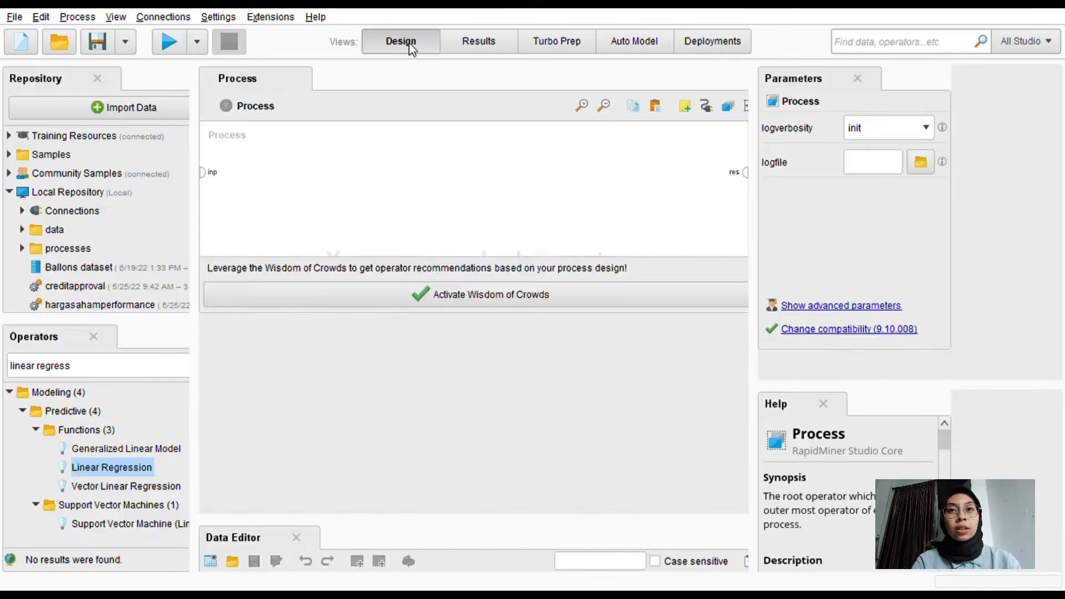
# - Add the hortongeneralhospital data set and a Linear Regression operator beside it to the empty process
pyautogui.moveTo(99, 245); pyautogui.dragTo(328, 213)
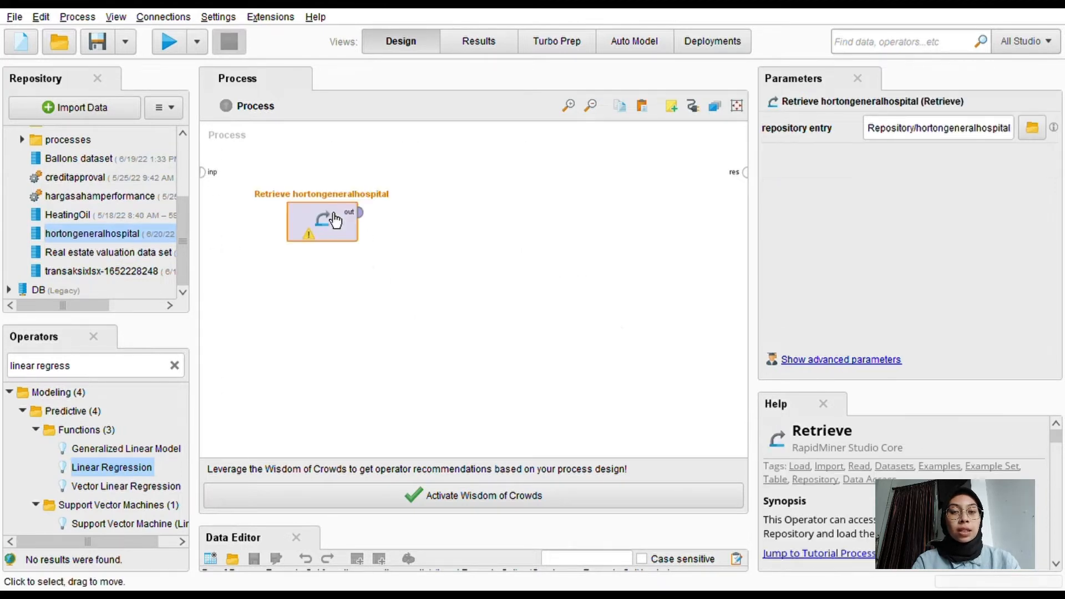
pyautogui.click(533, 244)
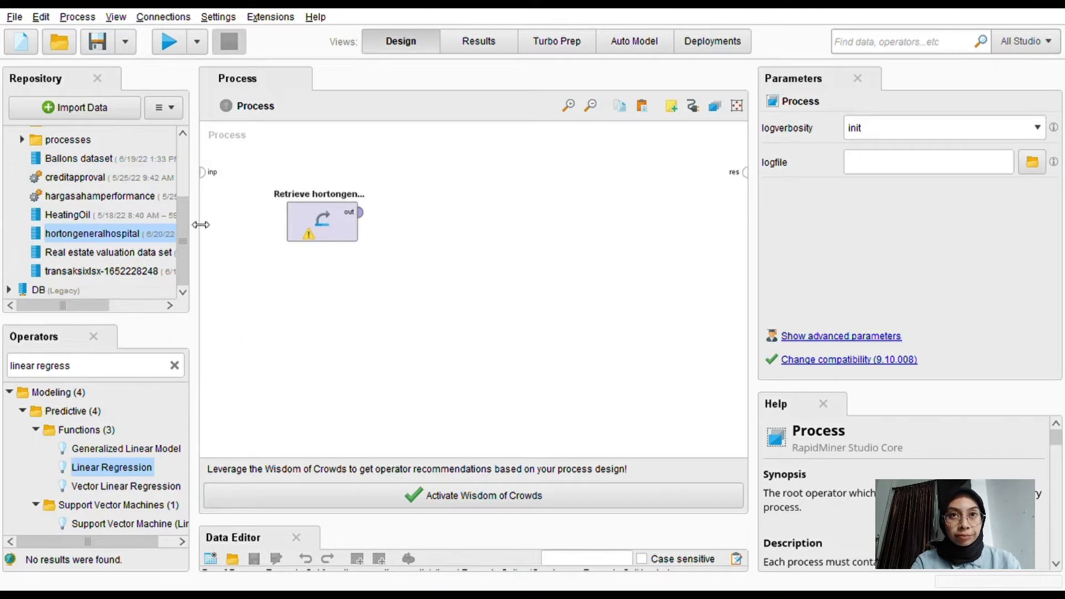
pyautogui.moveTo(113, 468); pyautogui.dragTo(410, 325)
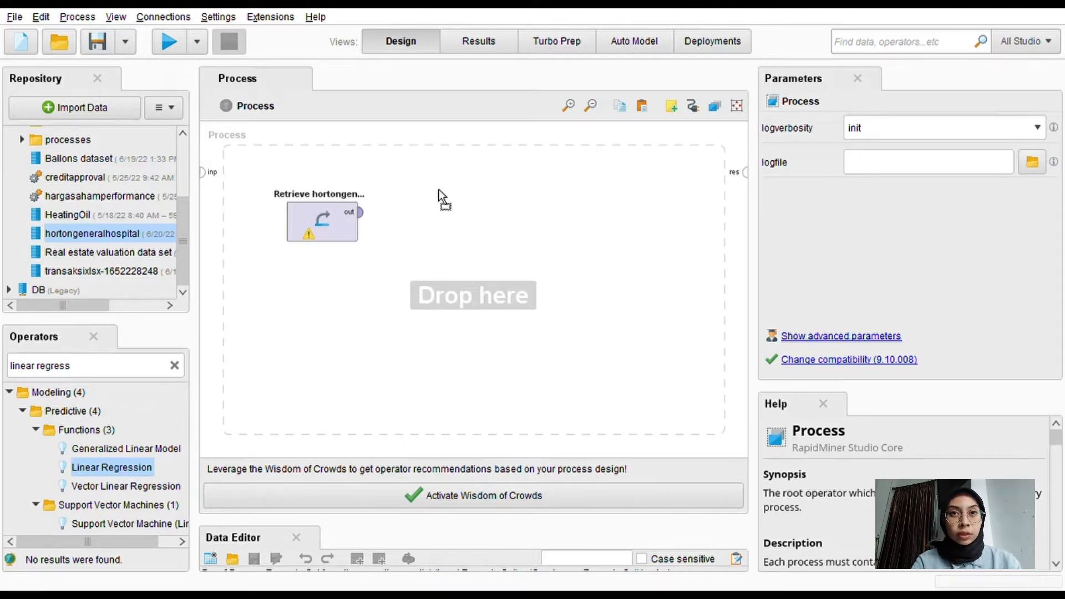
pyautogui.moveTo(438, 197); pyautogui.dragTo(438, 203)
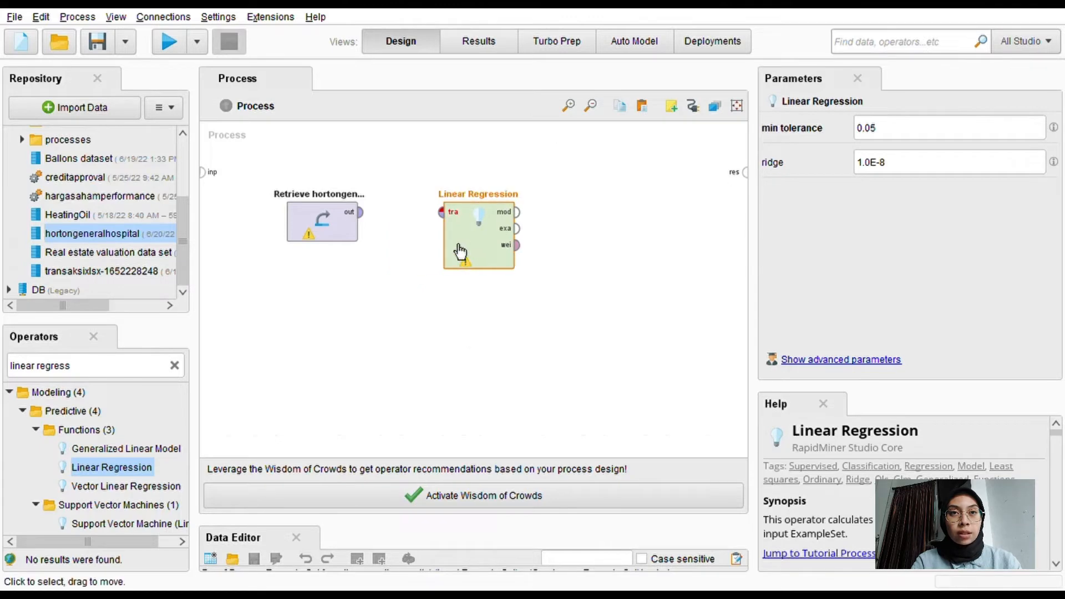
# - Connect the out port of Retrieve hortongeneralhospital to the tra port of Linear Regression and skim the Retrieve operator's help
pyautogui.click(349, 321)
pyautogui.click(360, 212)
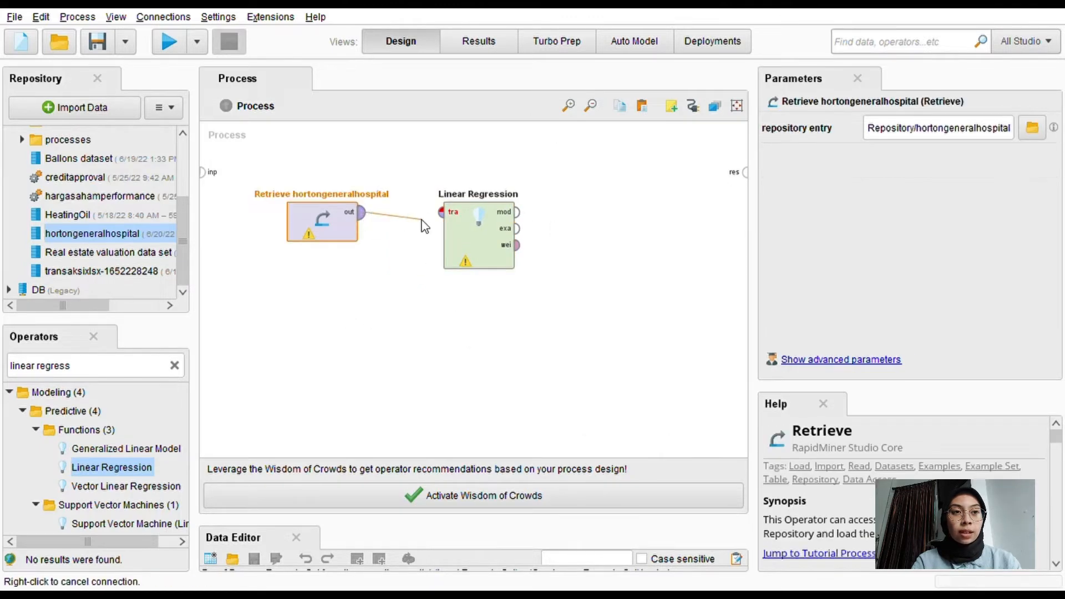
pyautogui.click(442, 212)
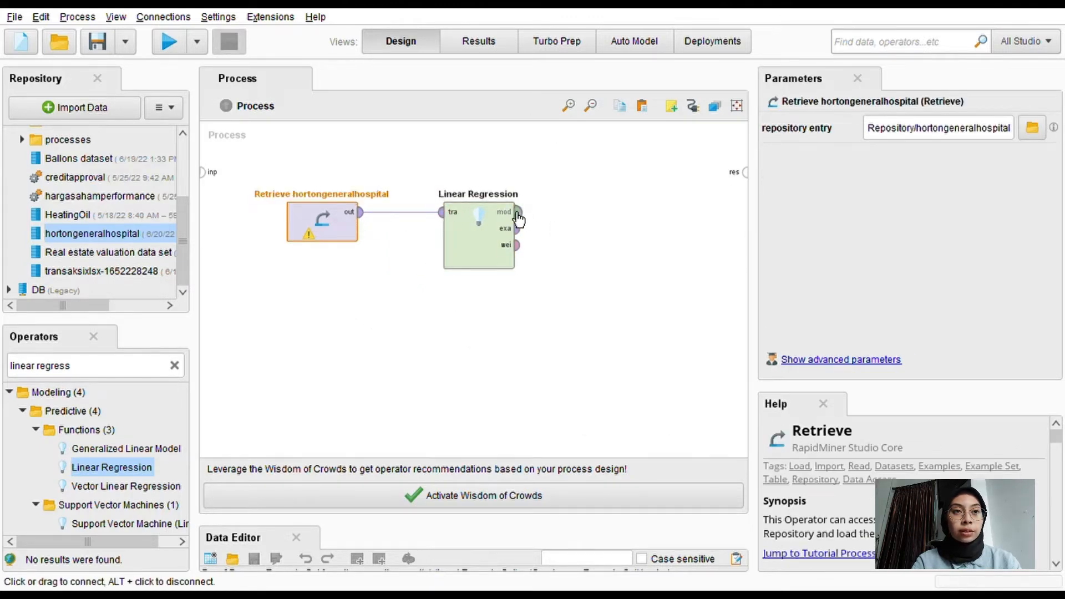
pyautogui.scroll(-3, 902, 474)
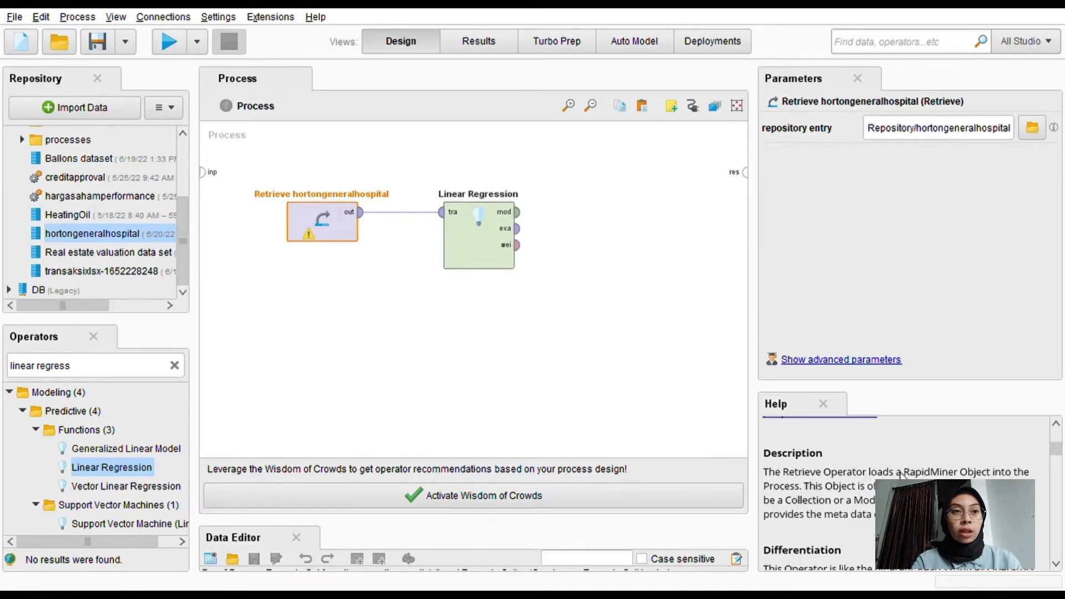
pyautogui.scroll(-3, 902, 474)
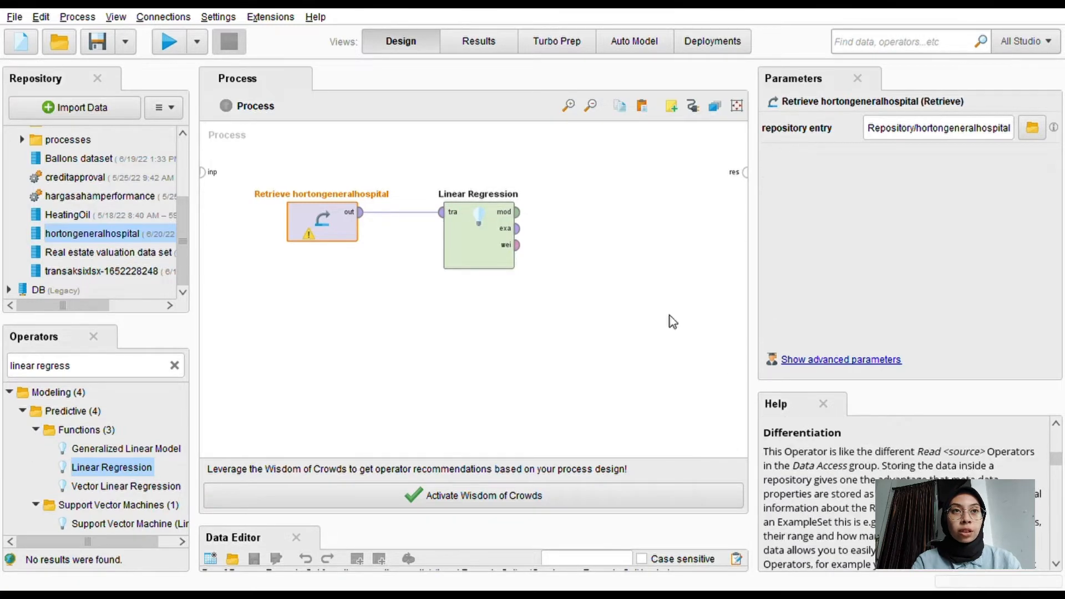
# - Connect the mod port of Linear Regression to the process result port and run the process
pyautogui.click(465, 202)
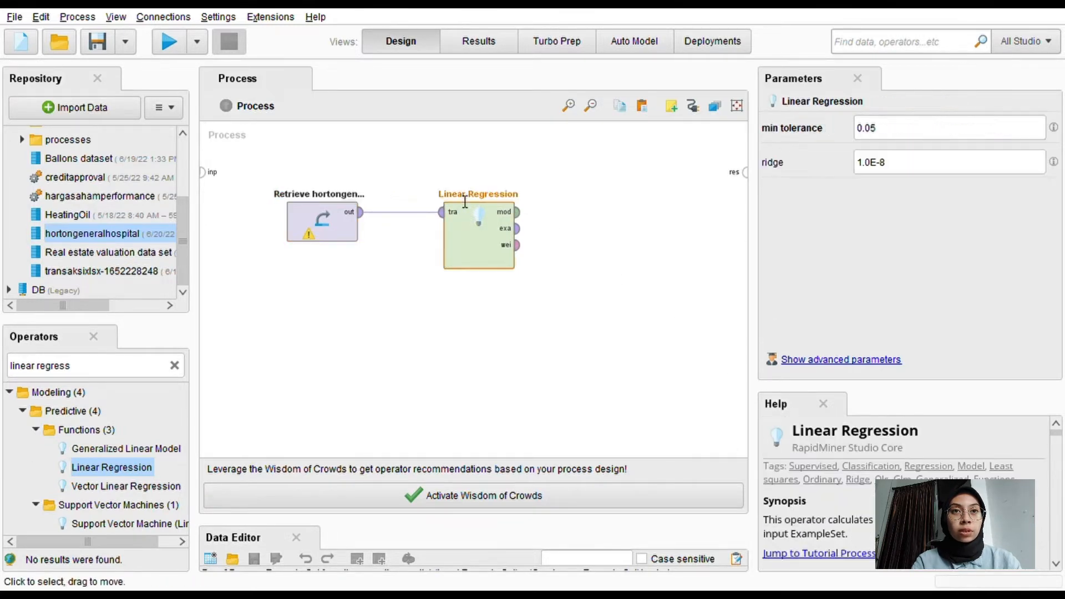
pyautogui.click(517, 213)
pyautogui.click(746, 173)
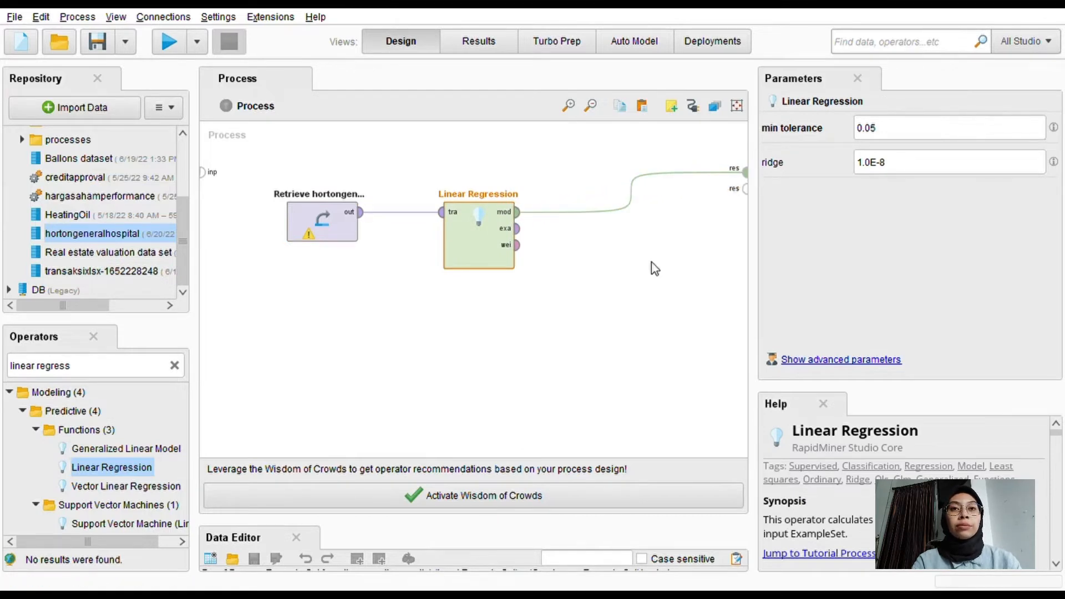
pyautogui.click(612, 323)
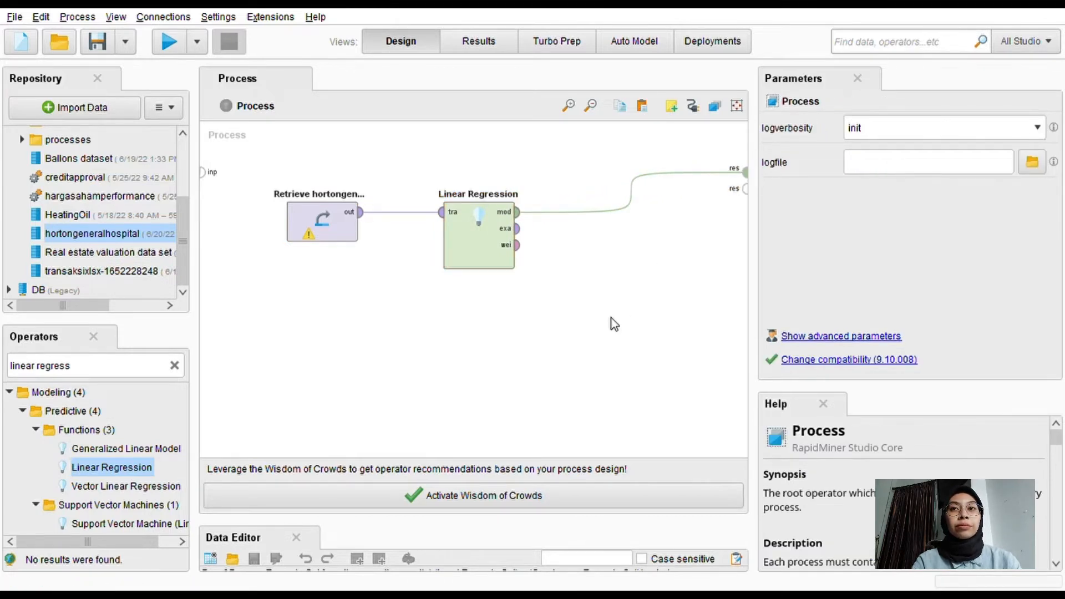
pyautogui.click(169, 48)
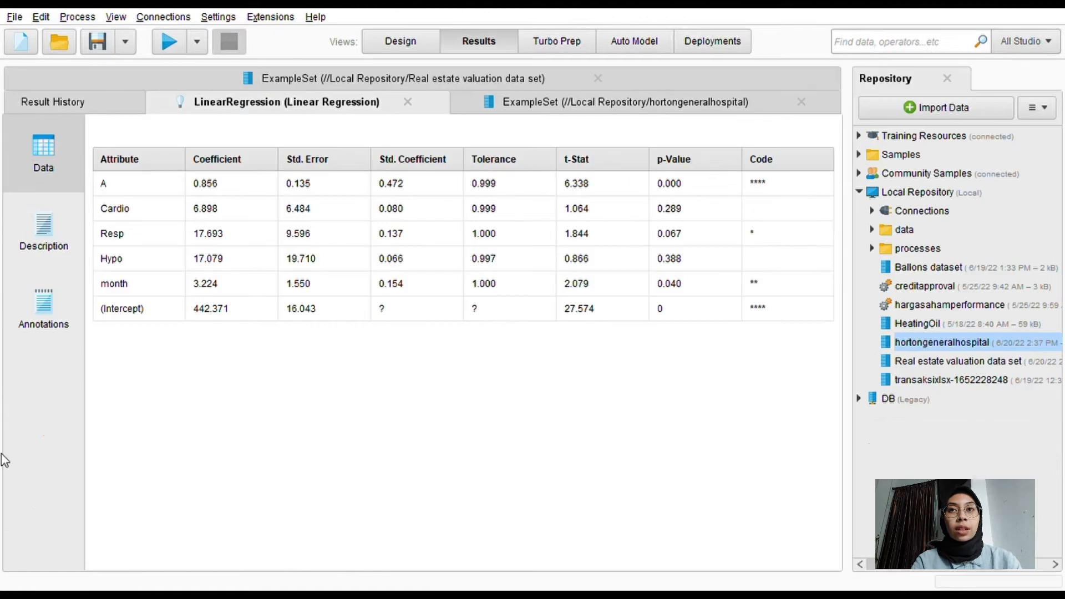
# - Examine the linear regression description with its formula and compare it with the attributes of the hortongeneralhospital data
pyautogui.click(39, 274)
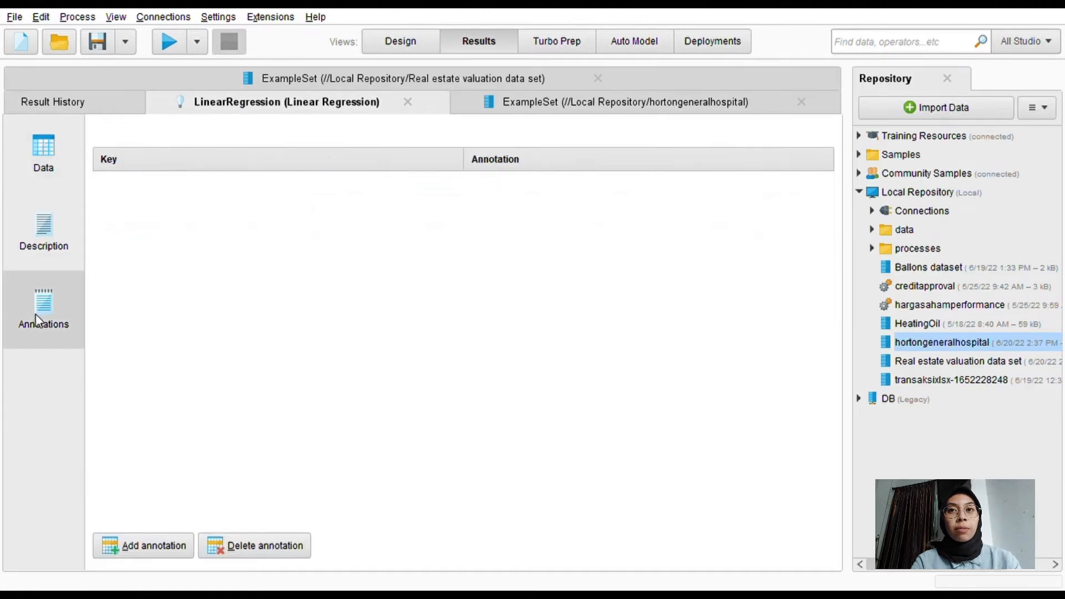
pyautogui.click(41, 239)
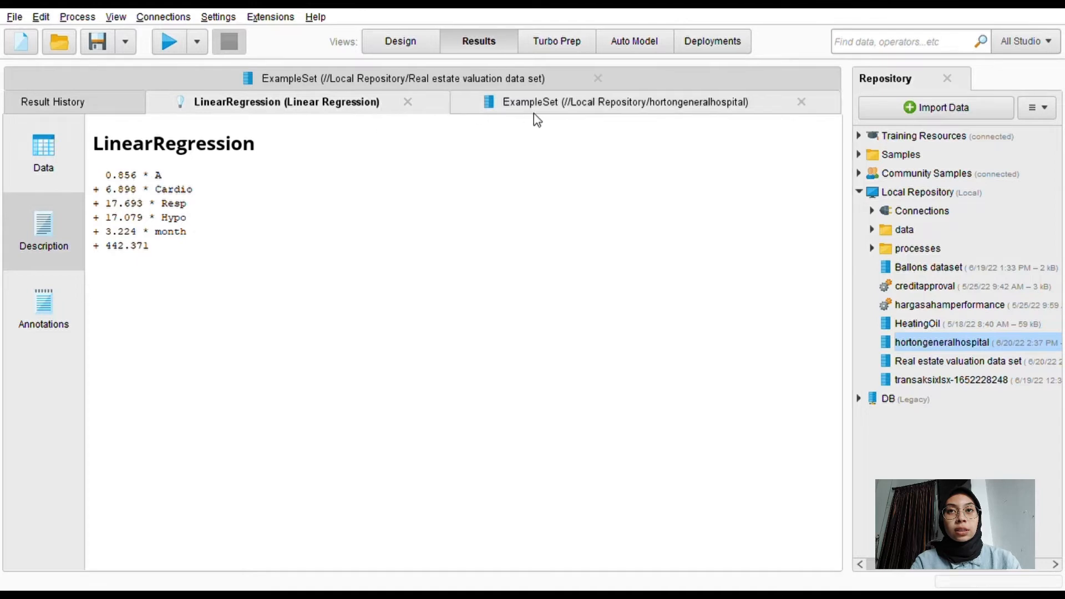
pyautogui.moveTo(534, 110); pyautogui.dragTo(486, 121)
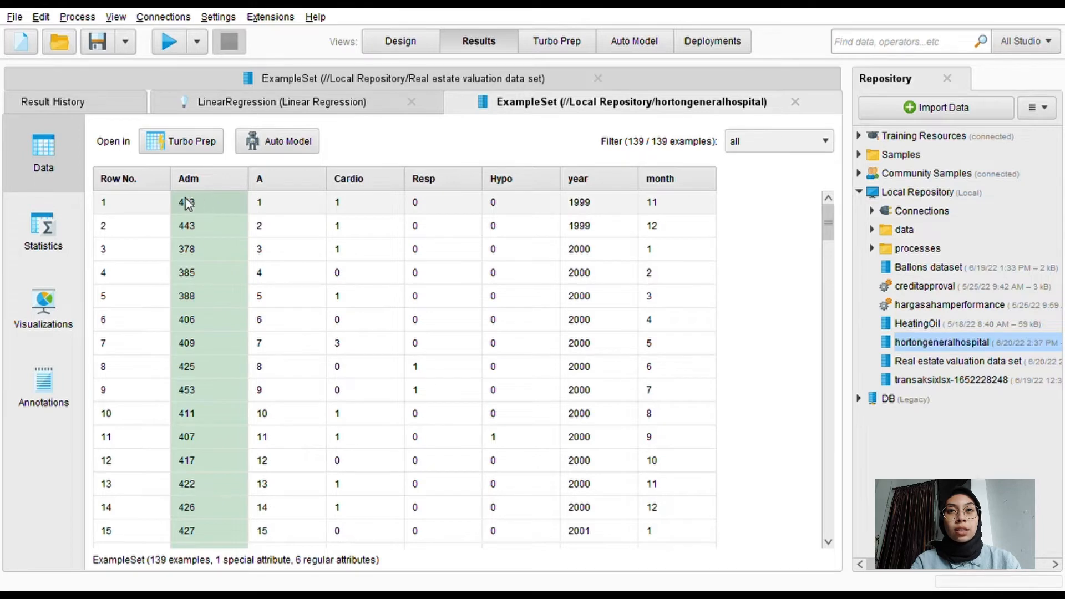
pyautogui.click(289, 104)
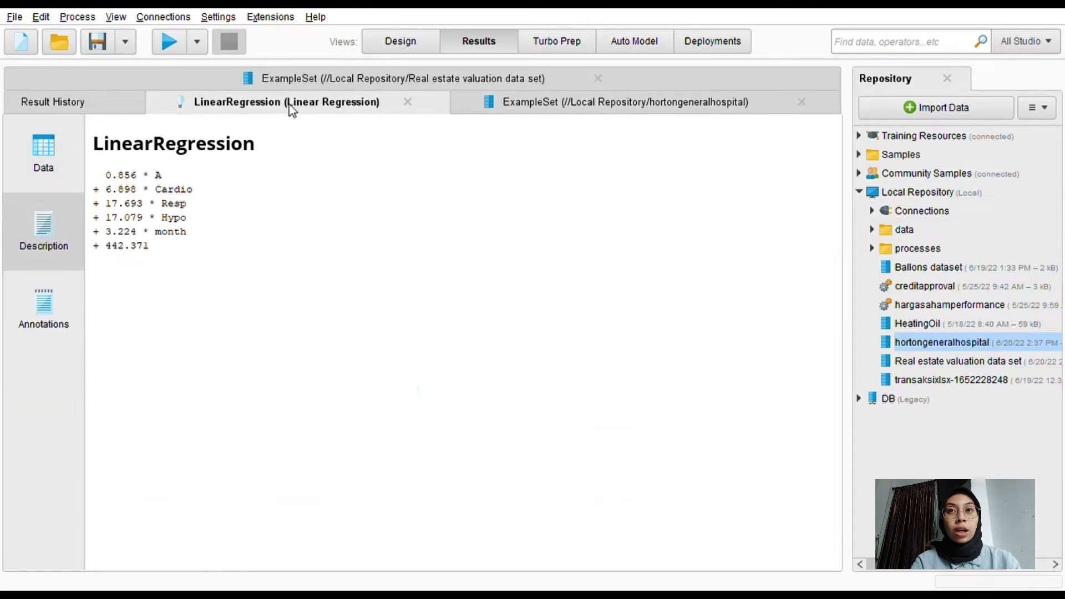
pyautogui.click(533, 111)
pyautogui.click(339, 105)
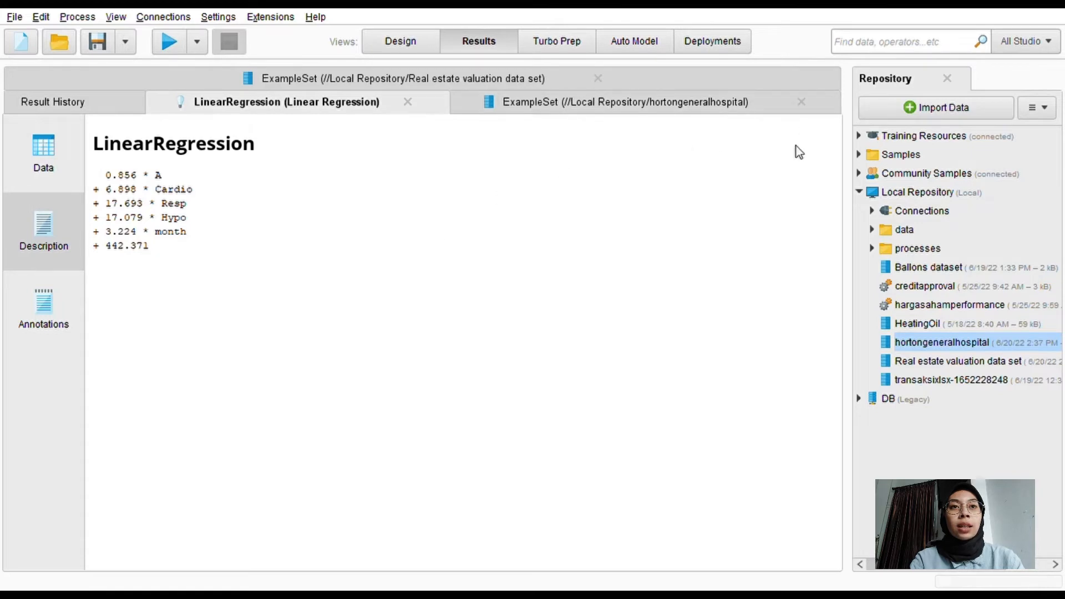
pyautogui.click(552, 111)
# - Close the open linear regression, Real estate valuation data set and hortongeneralhospital results
pyautogui.click(412, 101)
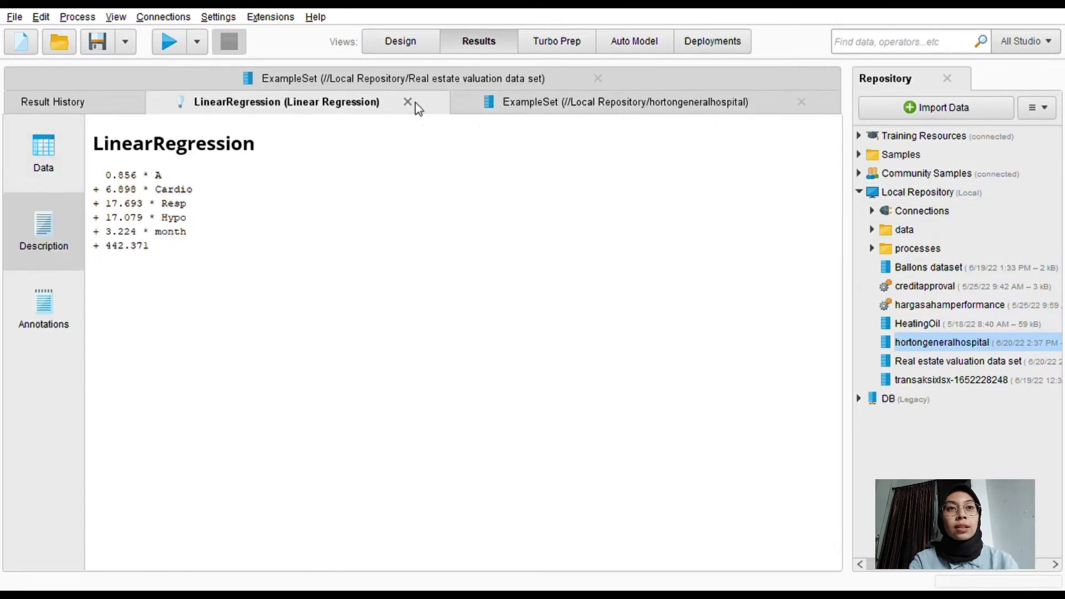
pyautogui.click(598, 78)
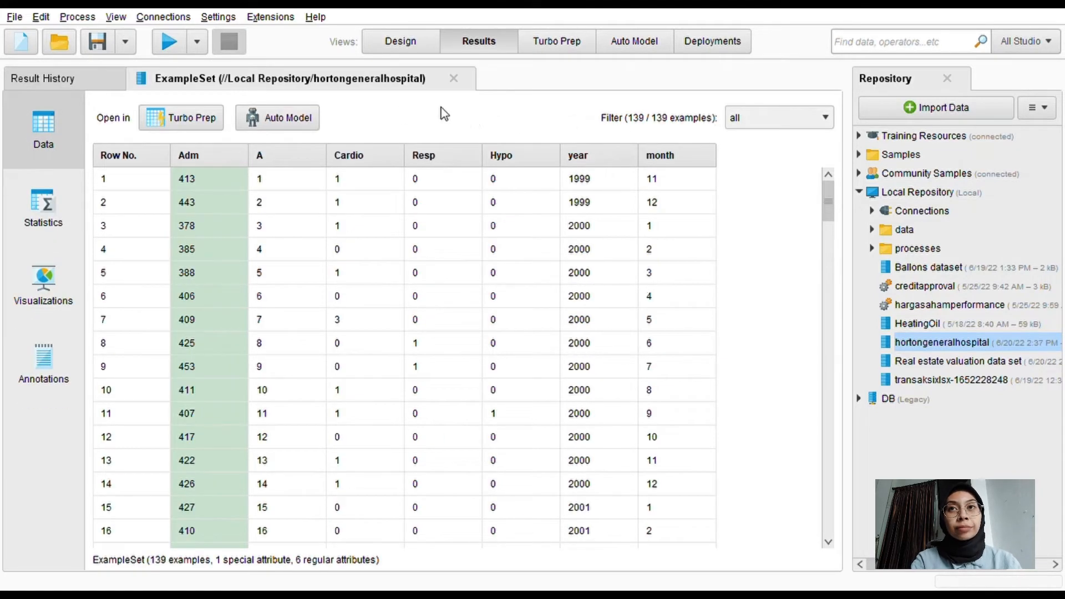
pyautogui.click(454, 78)
# - Return to the process design and delete both the Retrieve hortongeneralhospital and Linear Regression operators
pyautogui.click(400, 42)
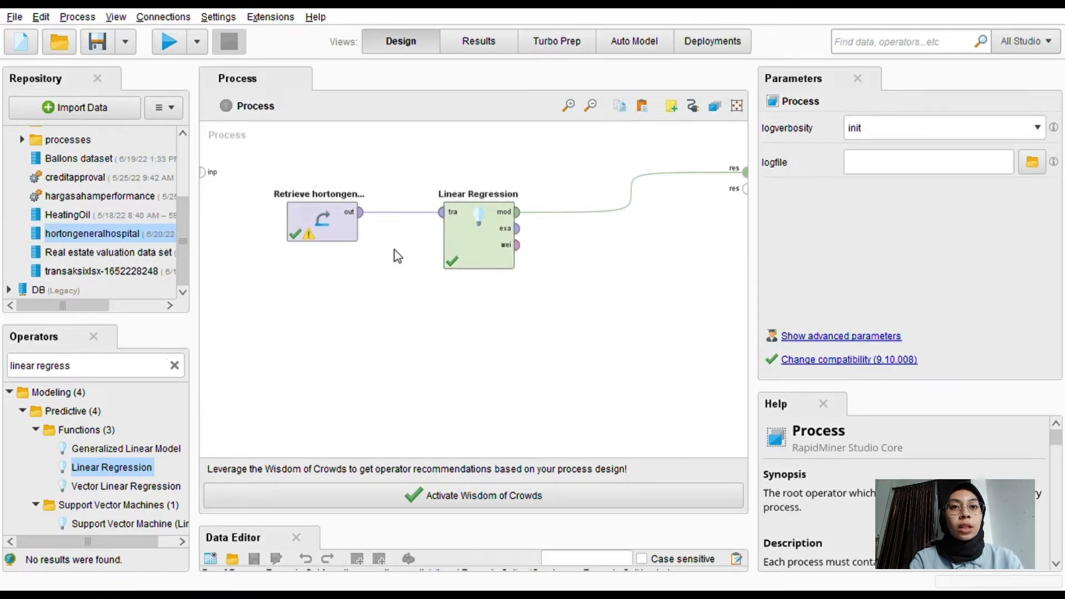
pyautogui.moveTo(251, 165); pyautogui.dragTo(684, 326)
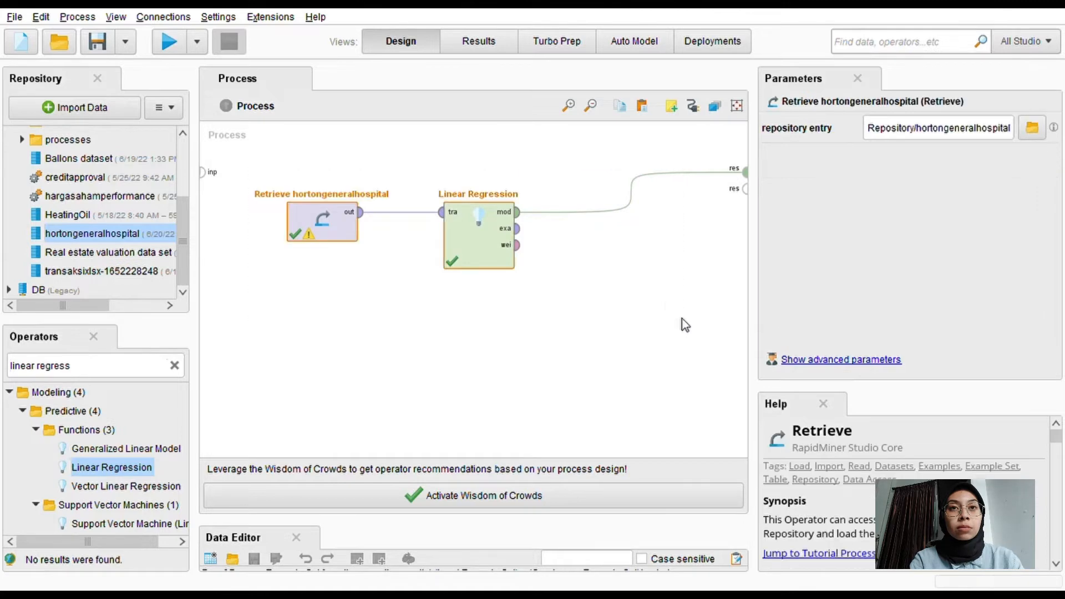
pyautogui.press('Delete')
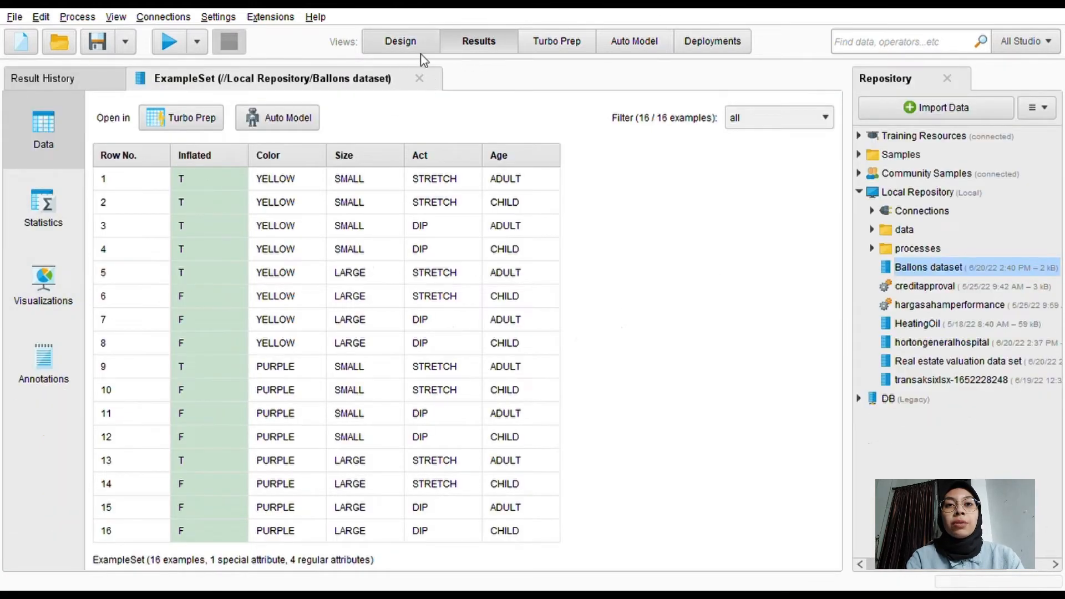
# - Return to the process design and add the Ballons dataset from the Local Repository to the empty process
pyautogui.click(400, 44)
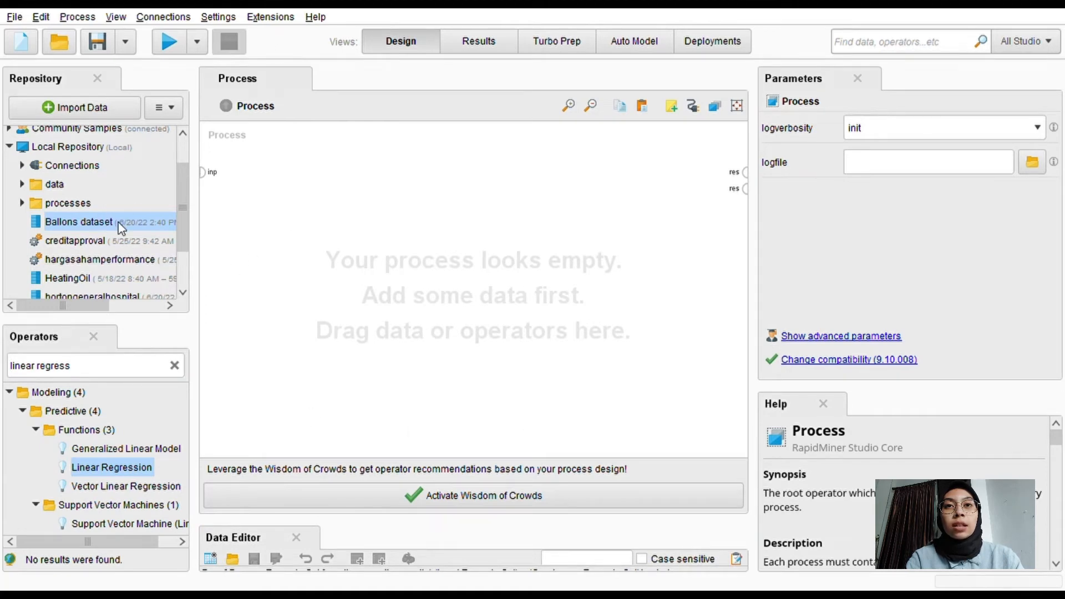
pyautogui.moveTo(61, 225); pyautogui.dragTo(199, 226)
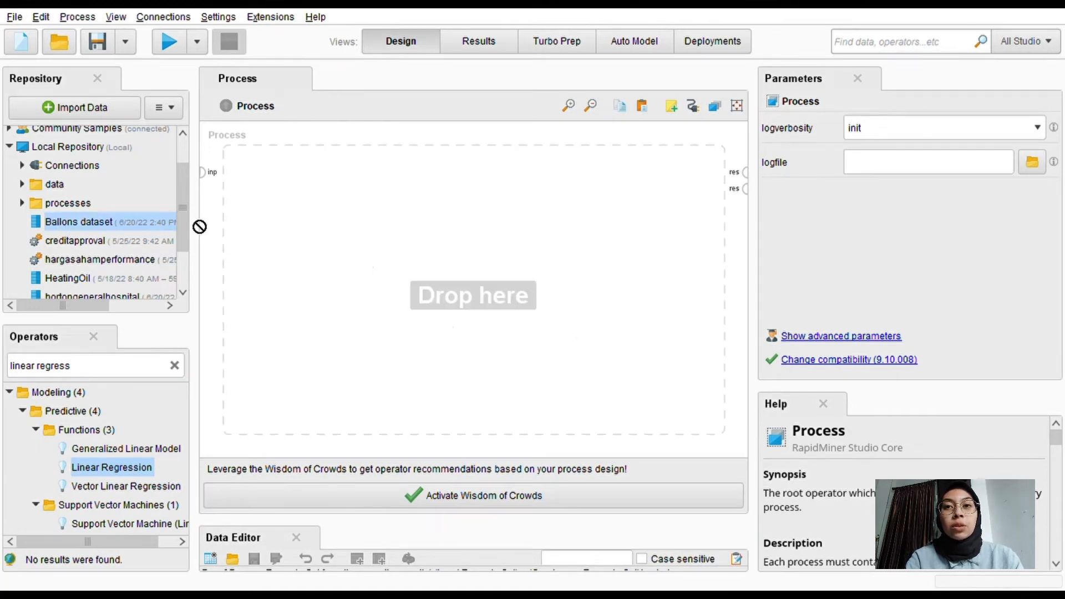
pyautogui.moveTo(329, 219); pyautogui.dragTo(327, 221)
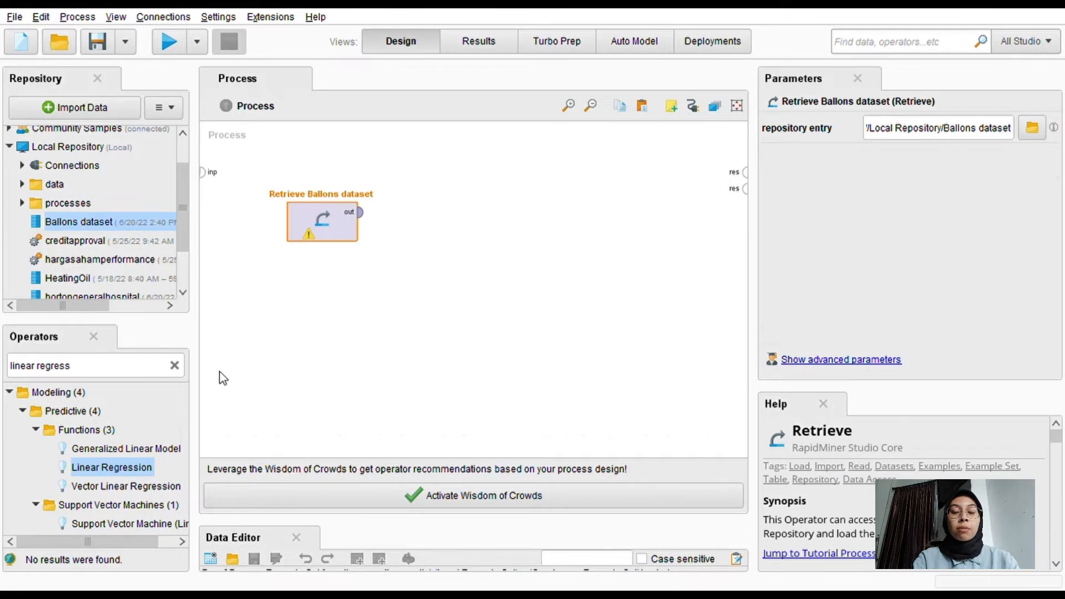
# - Find the Decision Tree operator with the search "decis", add it to the process, and connect Retrieve's out port to its tra port
pyautogui.click(174, 365)
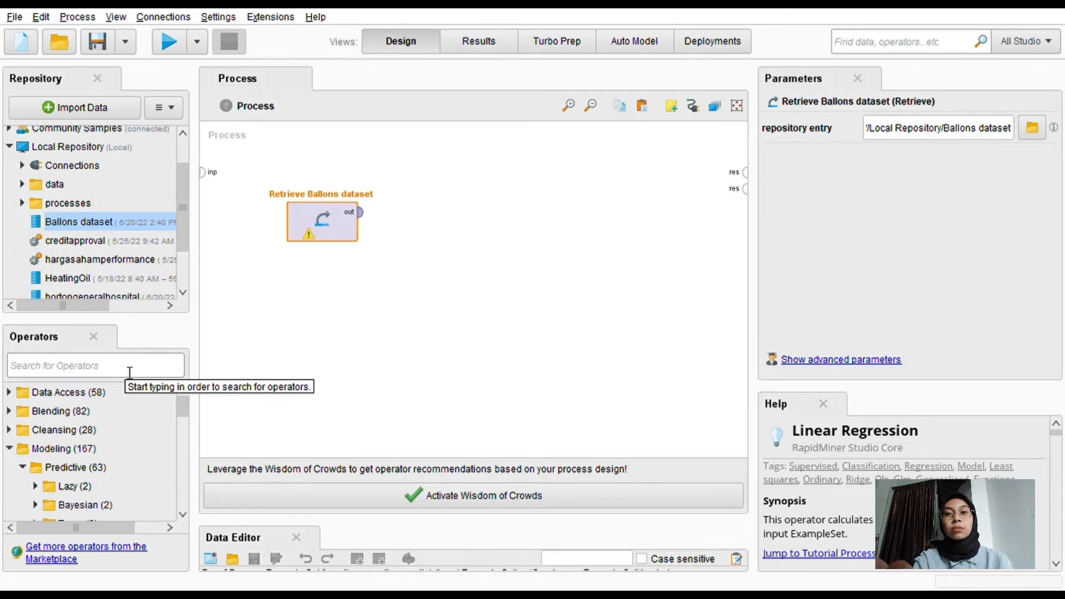
pyautogui.write('decis')
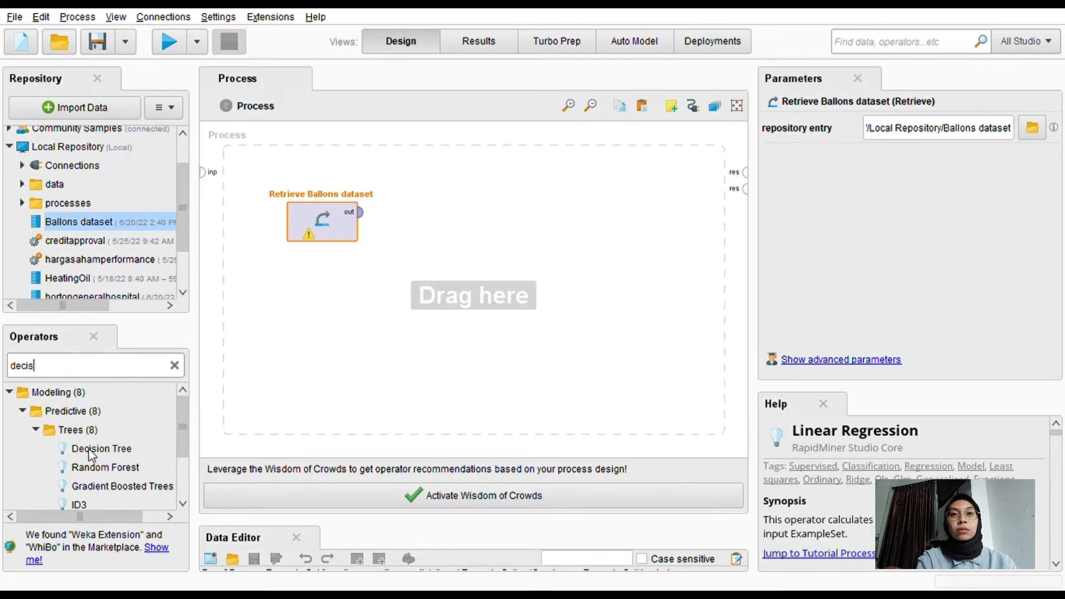
pyautogui.moveTo(91, 449); pyautogui.dragTo(447, 228)
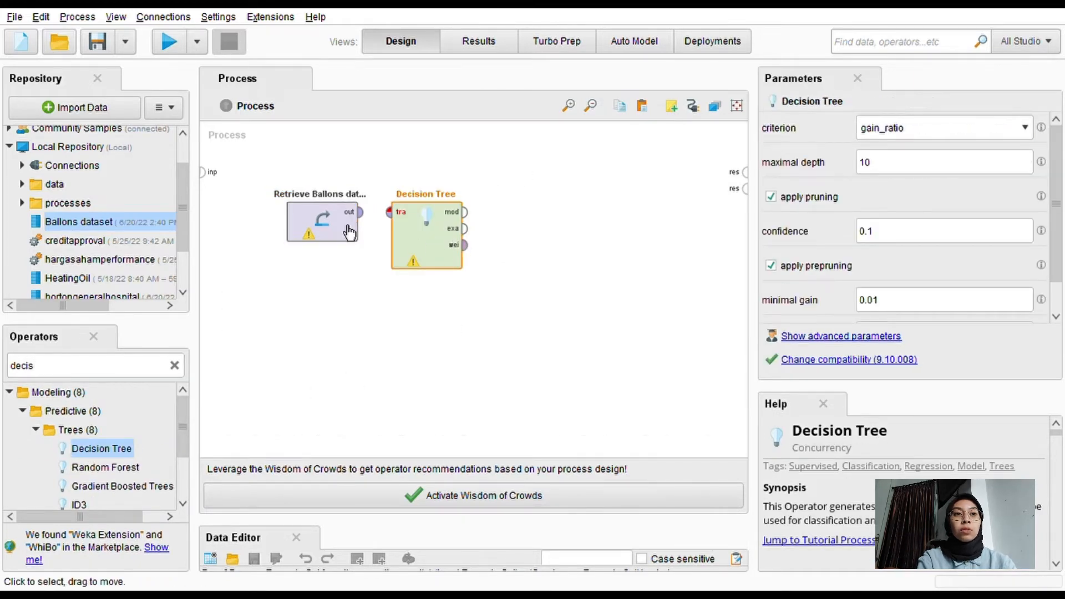
pyautogui.click(360, 212)
pyautogui.click(390, 213)
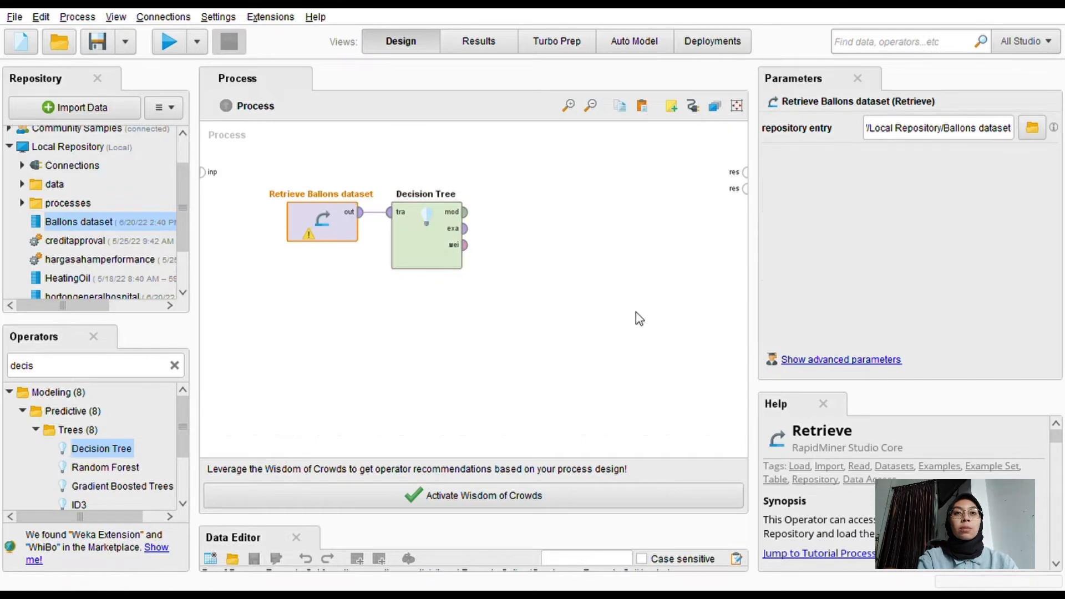
# - Read the help for the Decision Tree operator, covering its description and its differentiation from CHAID, ID3 and Random Forest
pyautogui.click(458, 253)
pyautogui.scroll(-5, 951, 439)
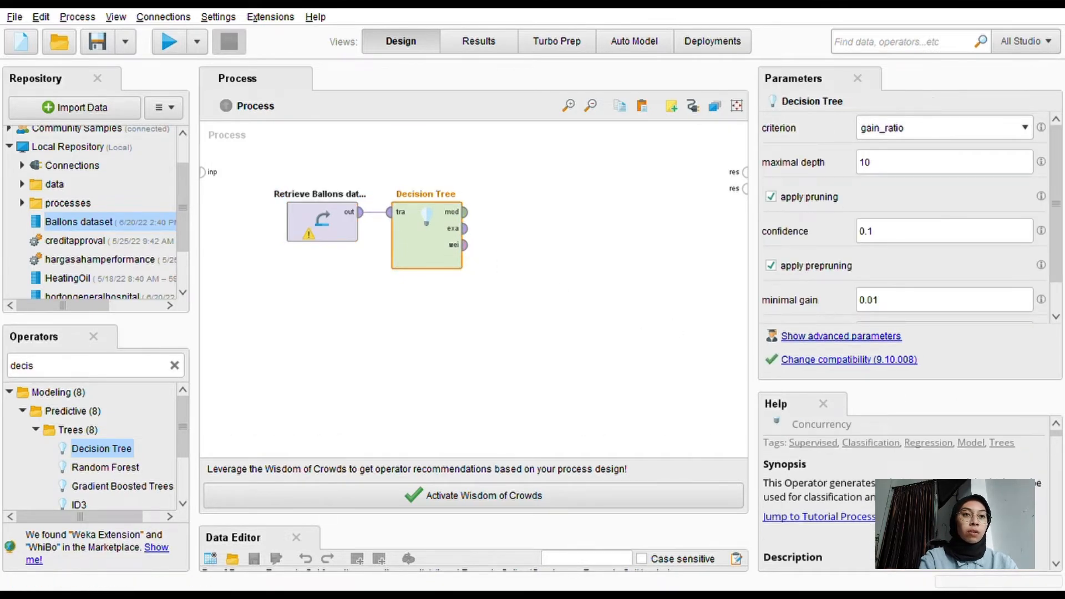
pyautogui.scroll(-5, 887, 466)
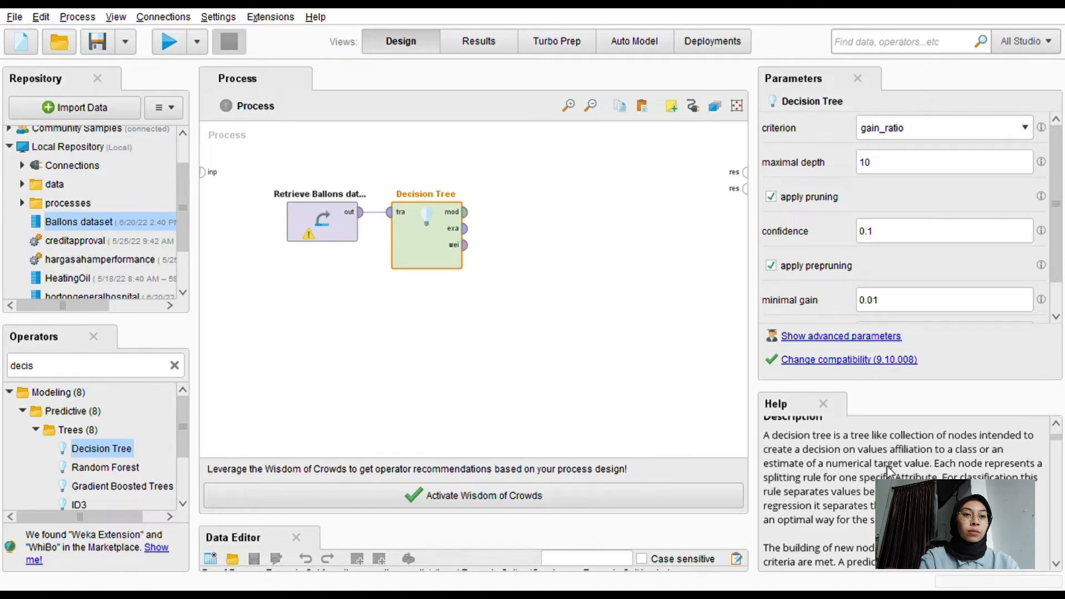
pyautogui.scroll(-10, 889, 471)
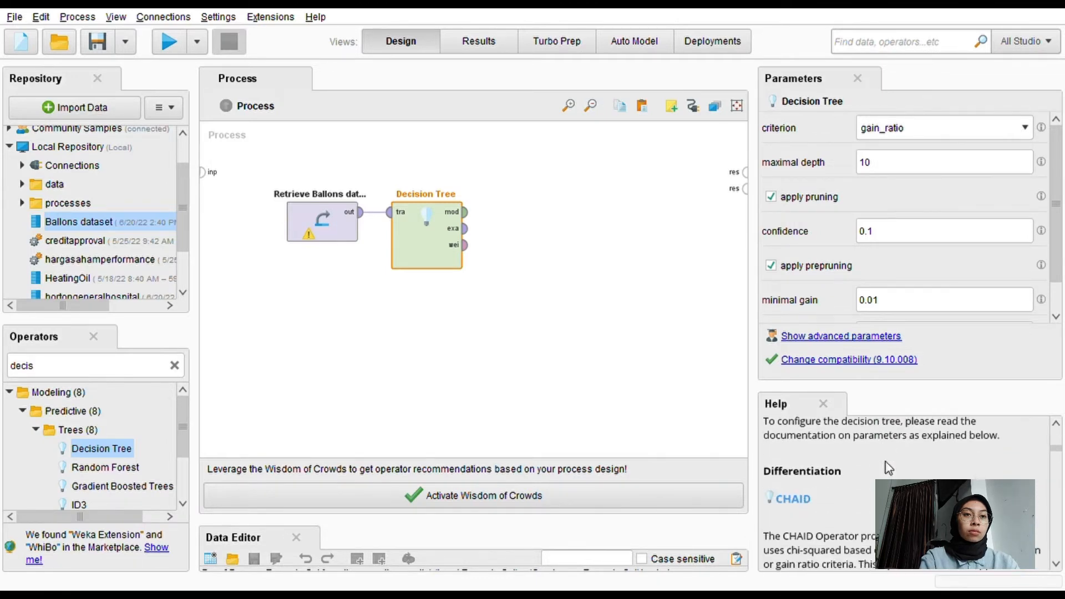
pyautogui.scroll(-10, 888, 465)
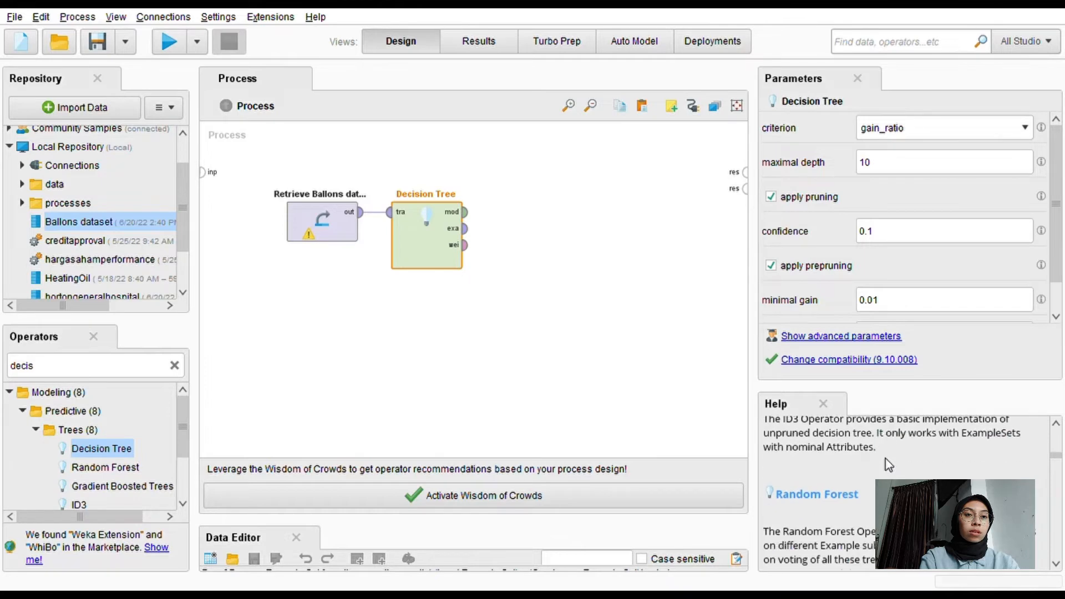
# - Read the Decision Tree operator's help on its training set input and its model, example set and weights outputs
pyautogui.scroll(-8, 888, 464)
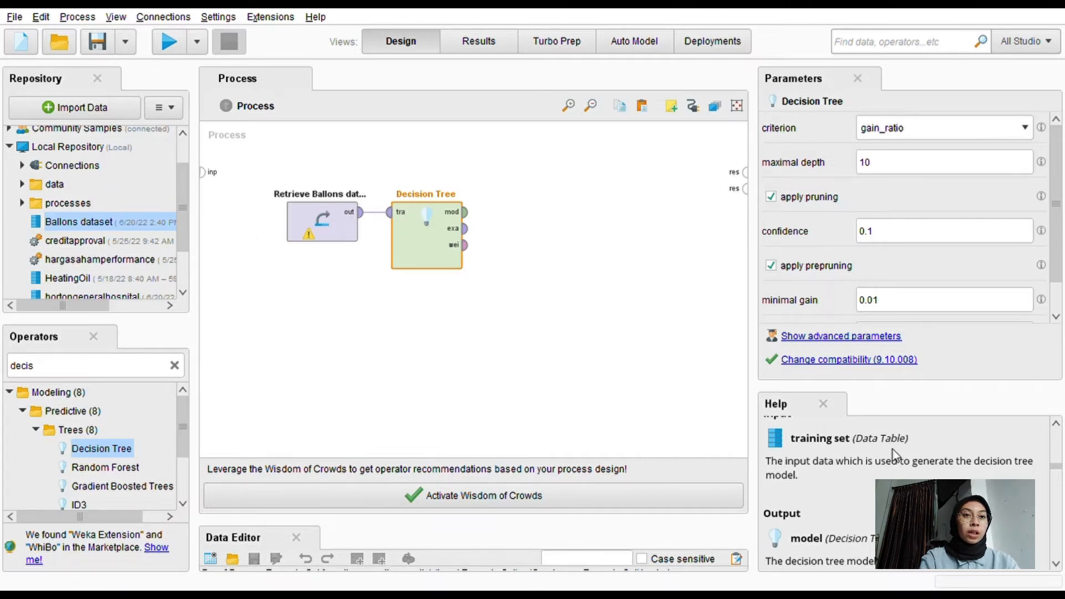
pyautogui.scroll(-5, 888, 447)
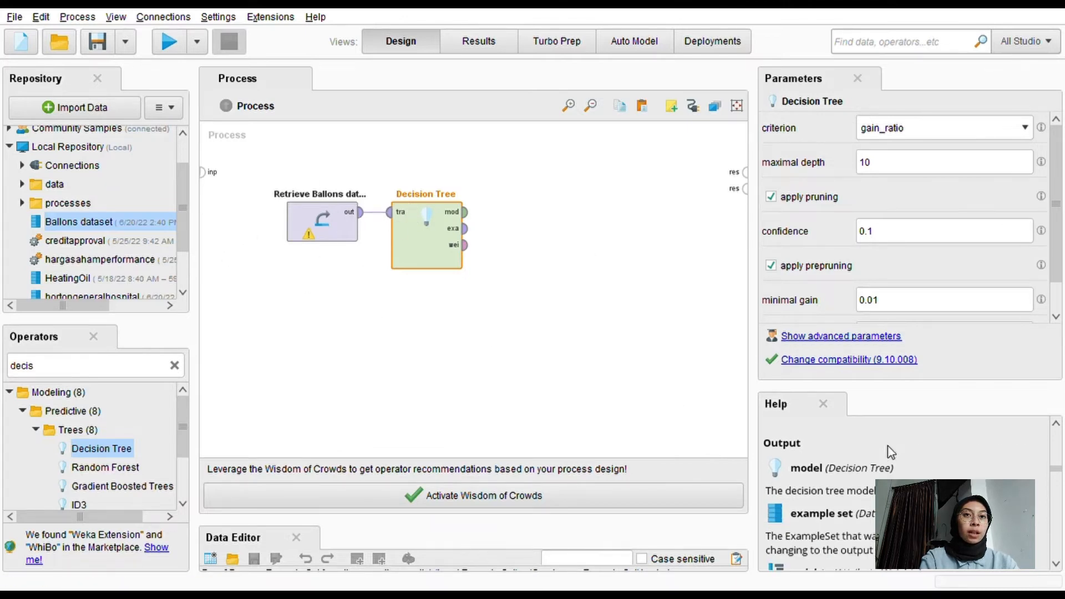
pyautogui.scroll(-1, 857, 452)
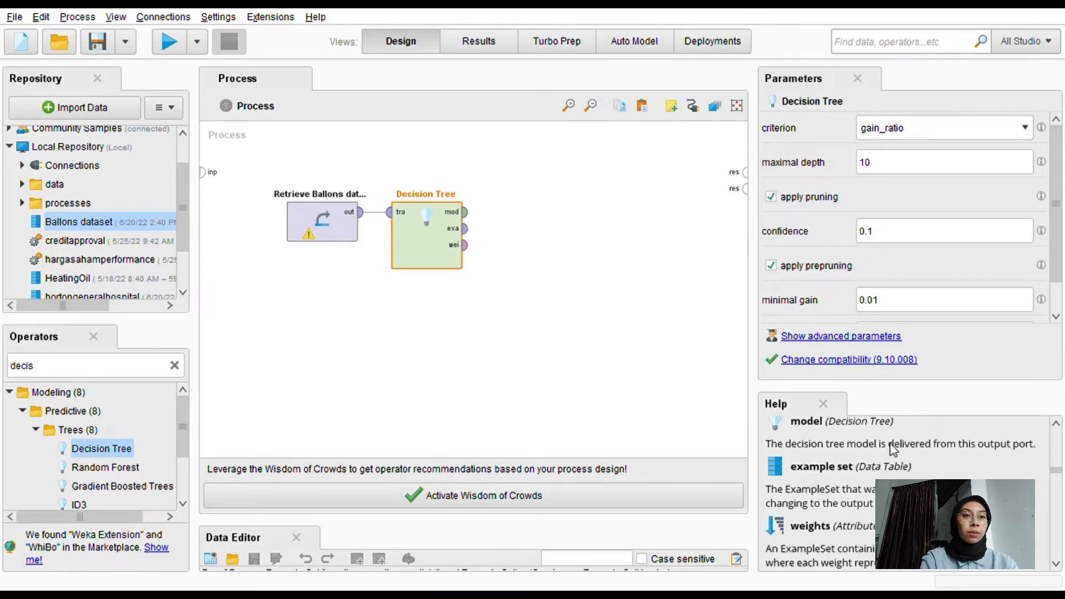
pyautogui.scroll(-1, 882, 441)
pyautogui.scroll(-1, 899, 483)
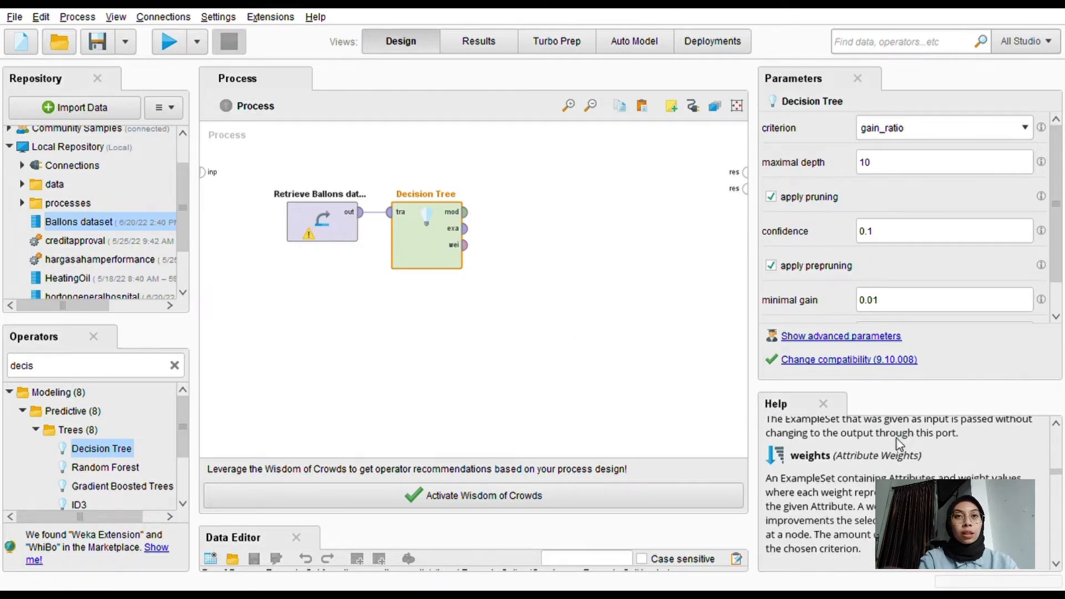
pyautogui.scroll(-1, 779, 452)
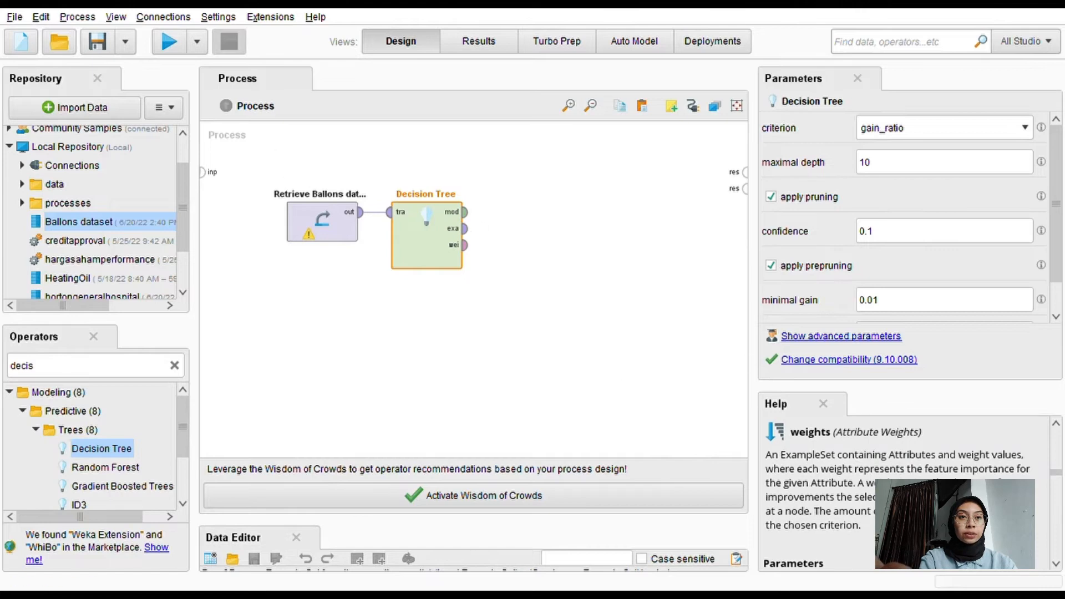
pyautogui.scroll(4, 847, 471)
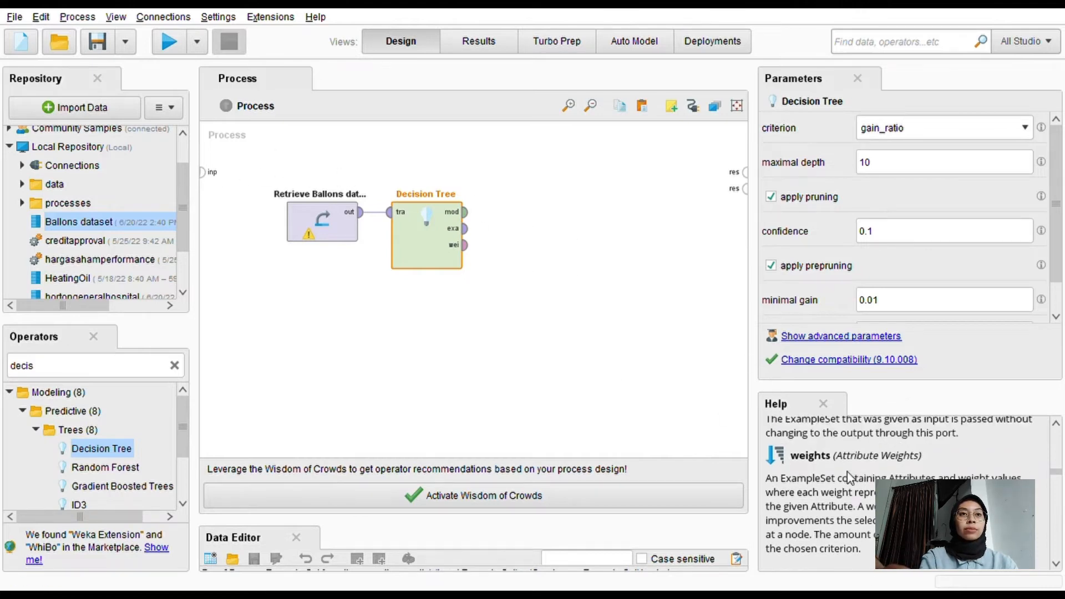
# - Connect the Decision Tree's mod port to the first res port and run the process
pyautogui.click(466, 212)
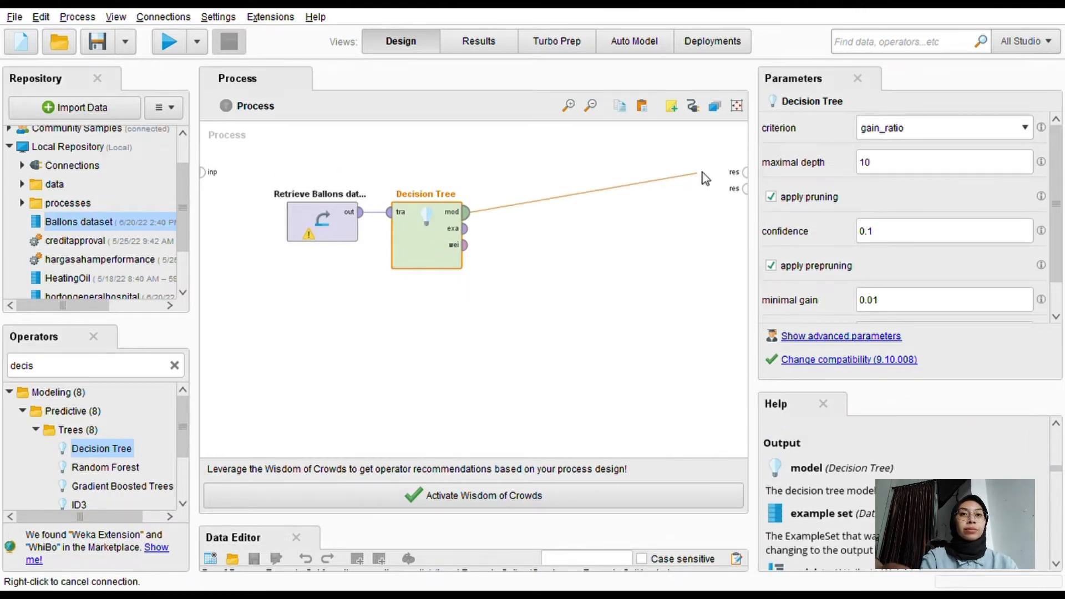
pyautogui.click(745, 172)
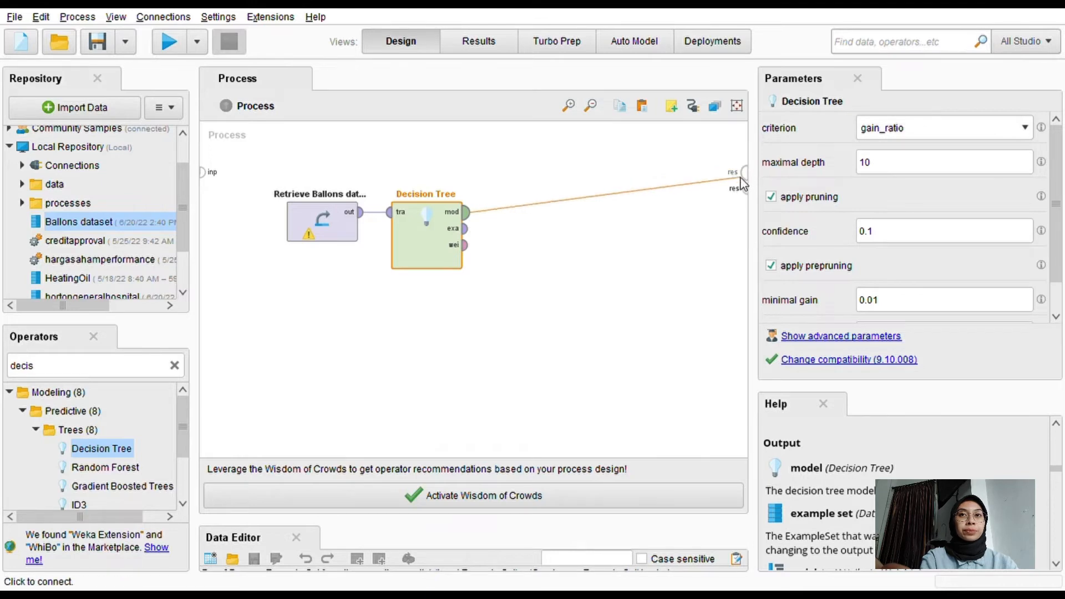
pyautogui.scroll(-2, 927, 471)
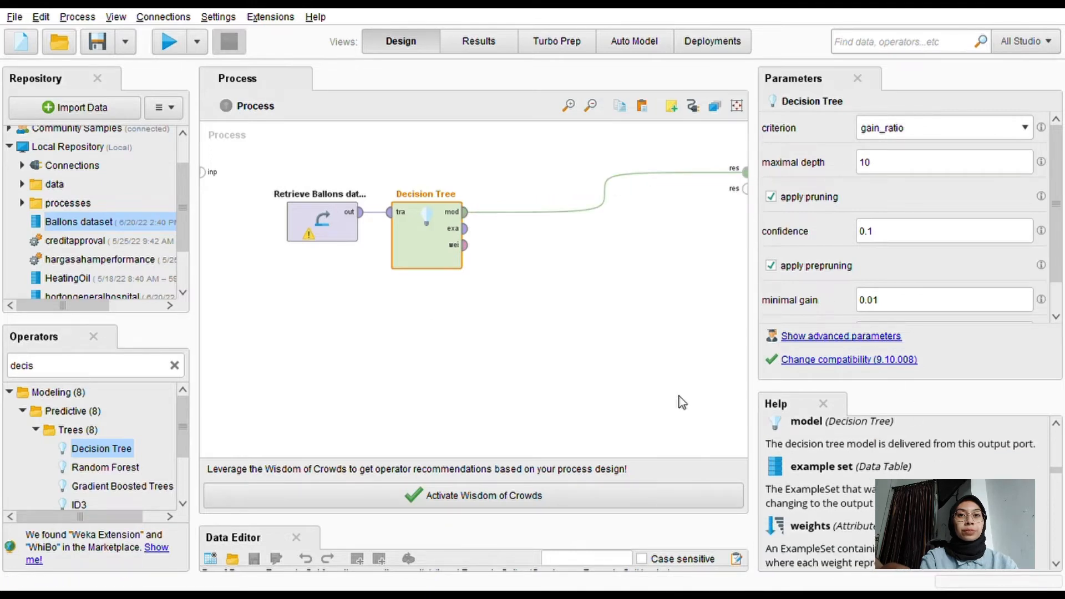
pyautogui.click(169, 49)
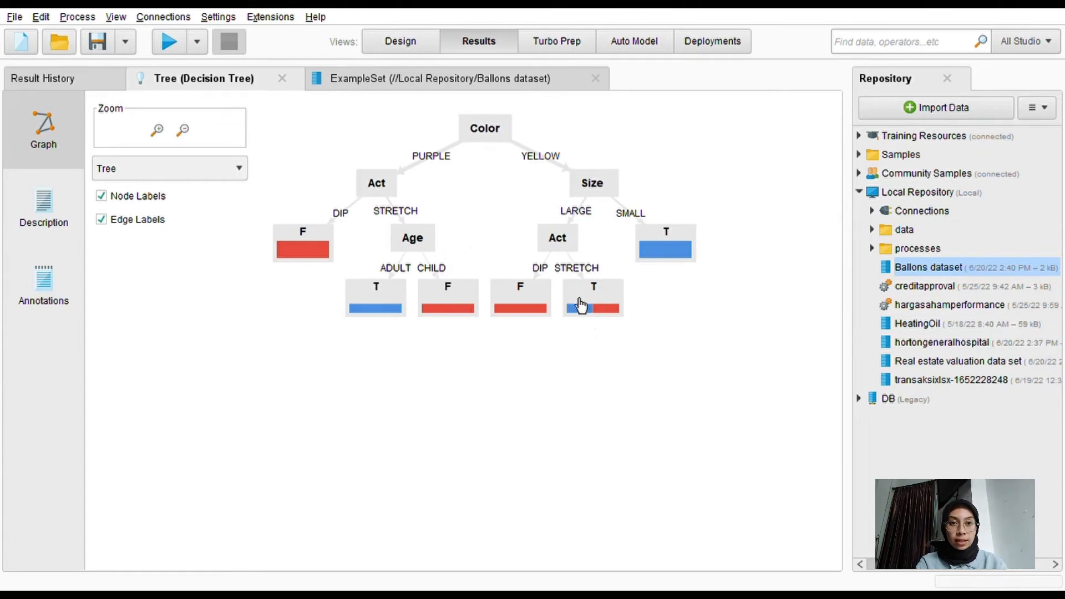
# - Return to the process design and add the chemical composion of ceramic dataset from the Local Repository to the empty process
pyautogui.press('F8')
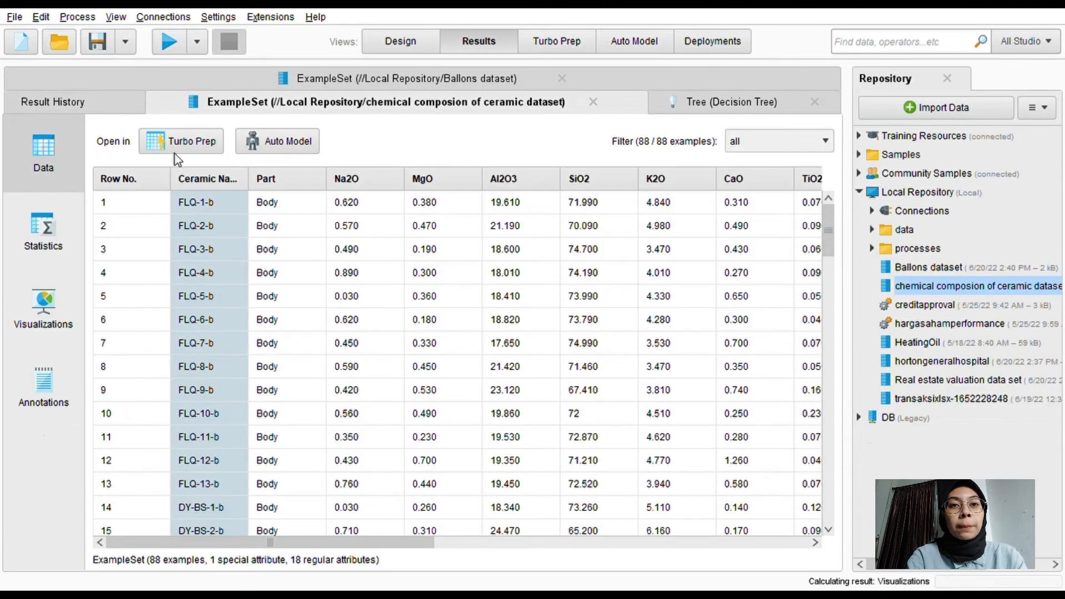
pyautogui.click(424, 47)
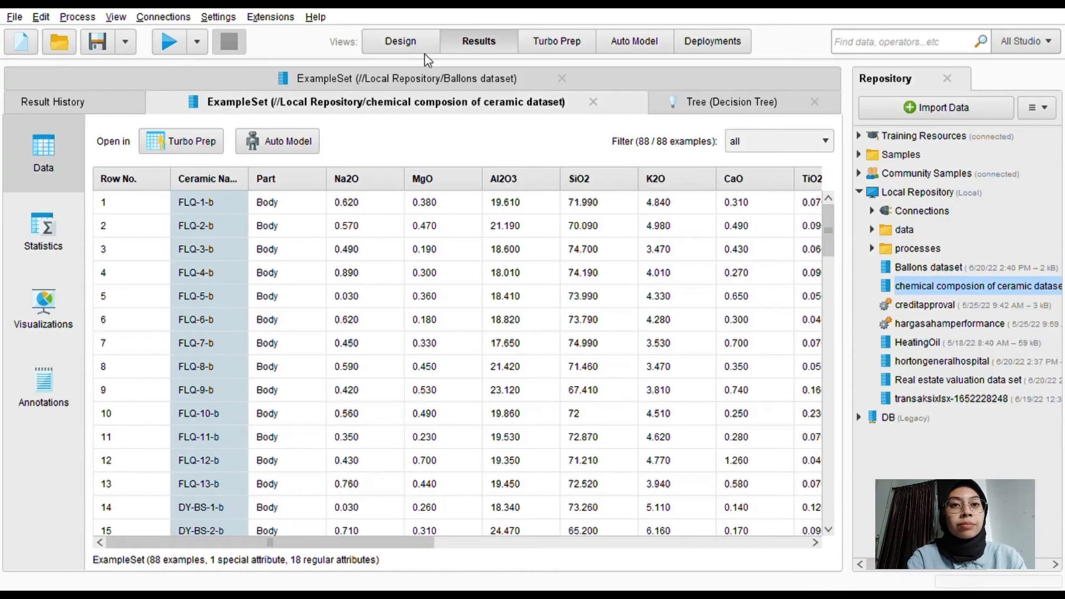
pyautogui.click(414, 47)
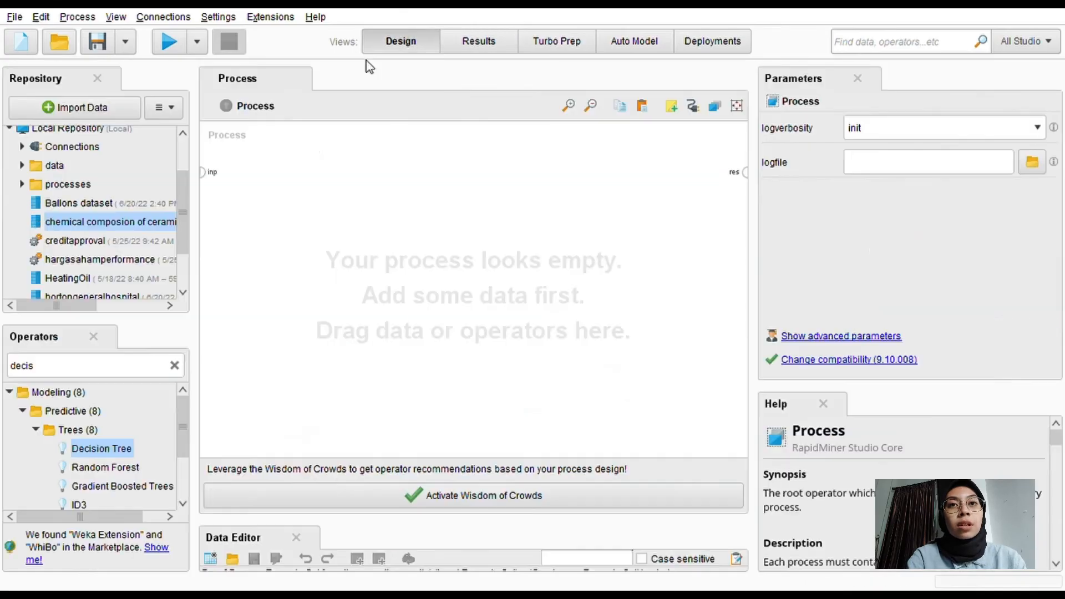
pyautogui.moveTo(75, 225); pyautogui.dragTo(317, 187)
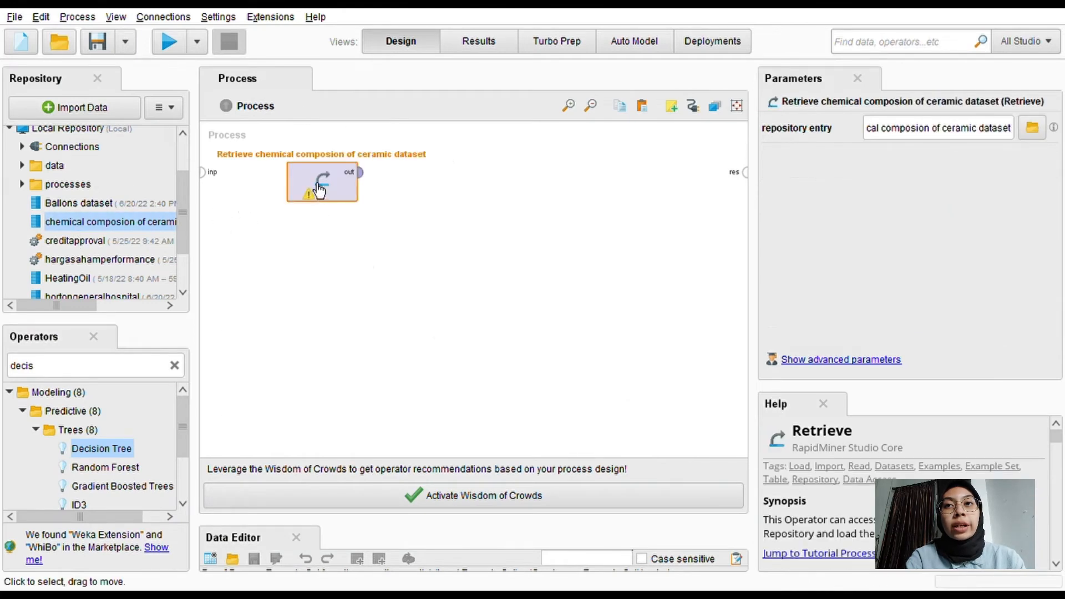
# - Find the k-Means operator with the search "k-me" and add it to the process beside the Retrieve operator
pyautogui.click(174, 365)
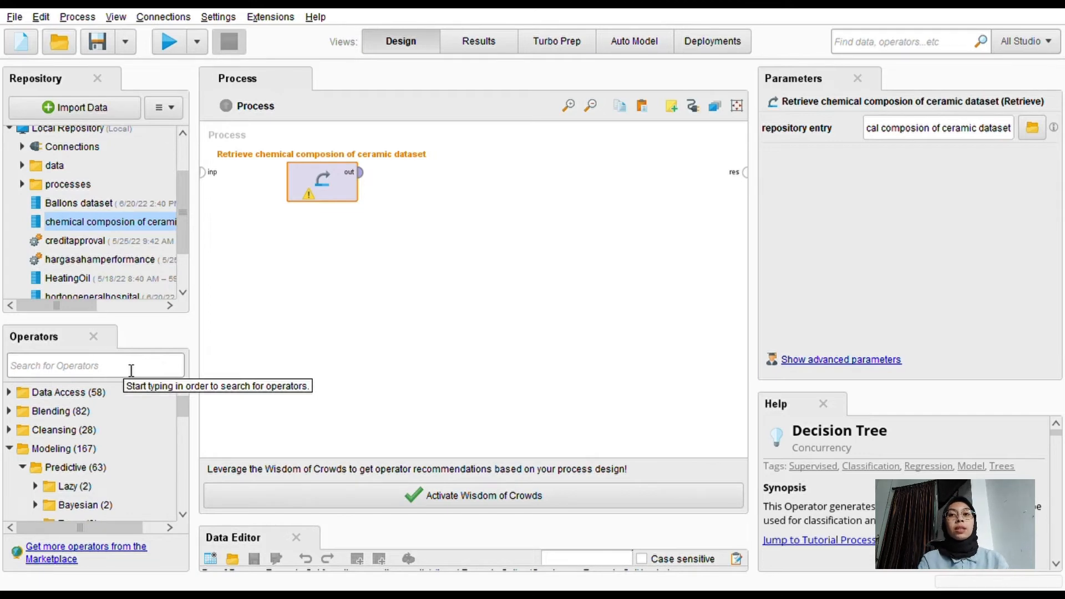
pyautogui.write('k-me')
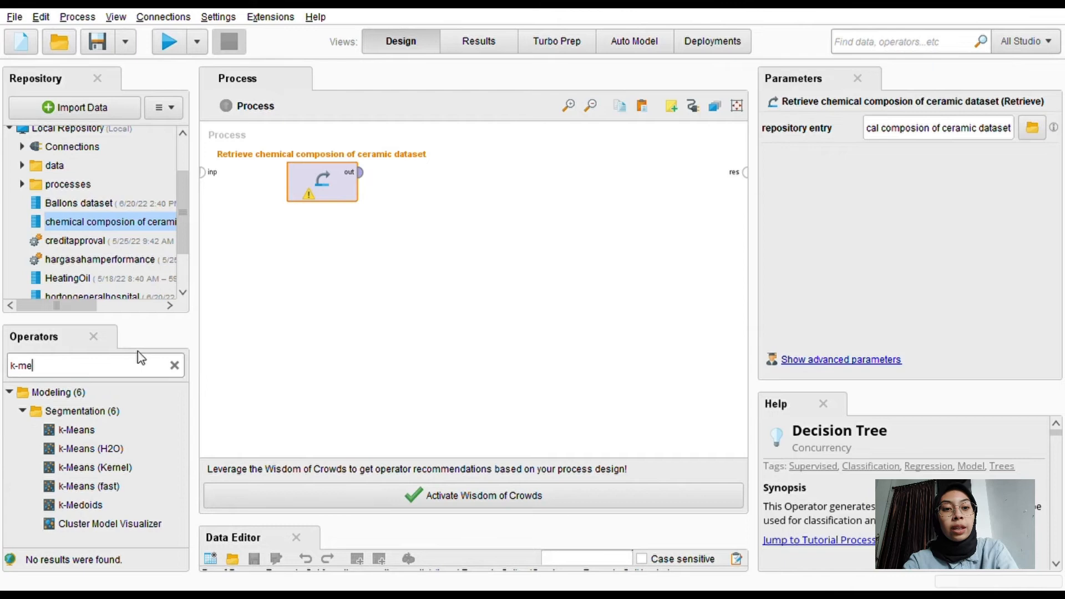
pyautogui.moveTo(77, 430); pyautogui.dragTo(433, 192)
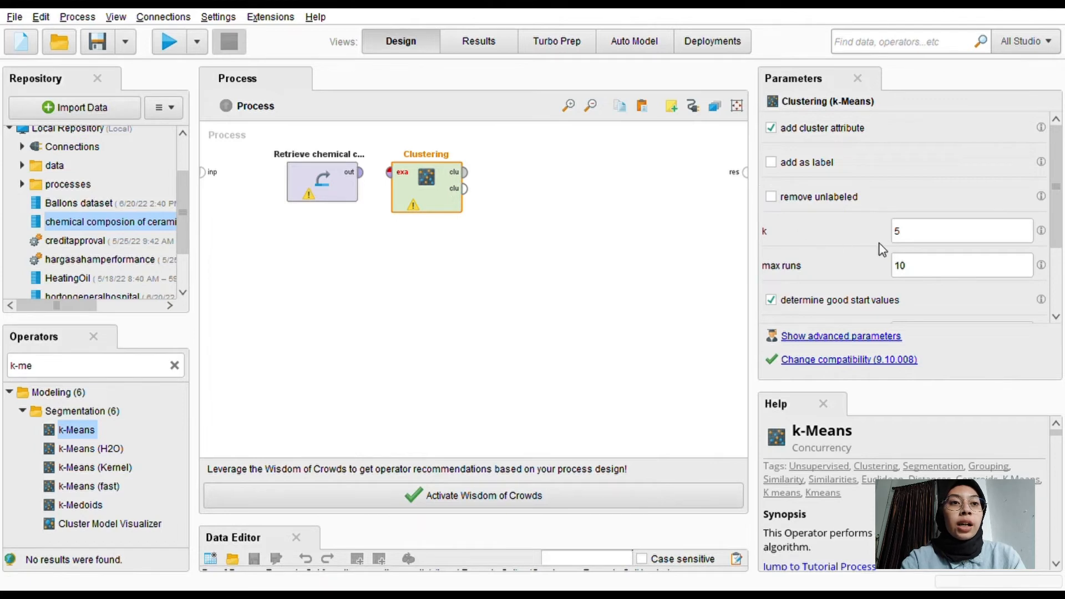
# - Set the k-Means clustering parameter k to 3
pyautogui.click(953, 241)
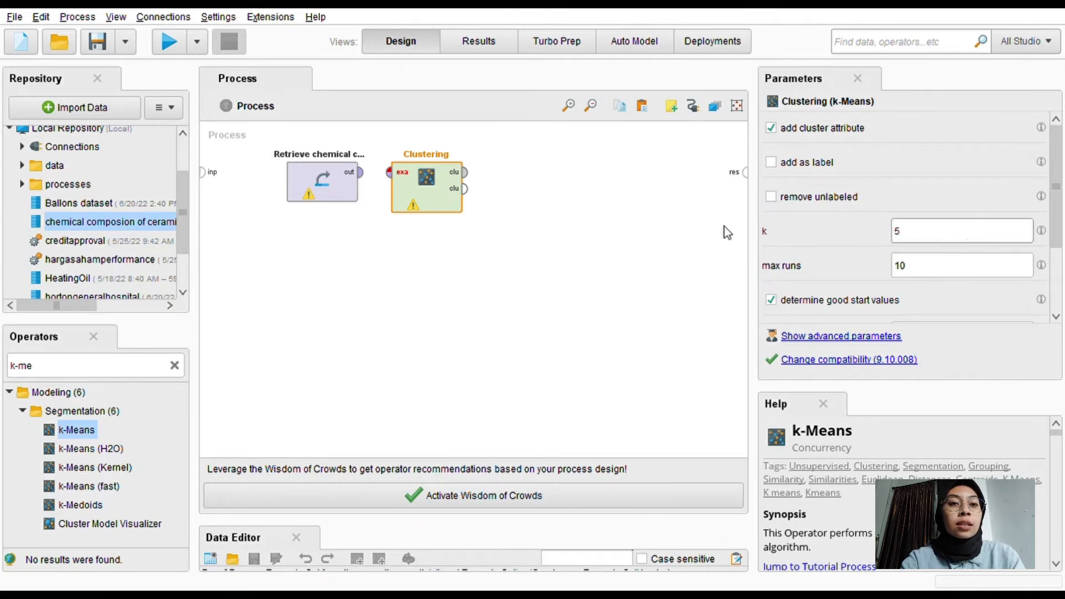
pyautogui.press('BackSpace')
pyautogui.write('3')
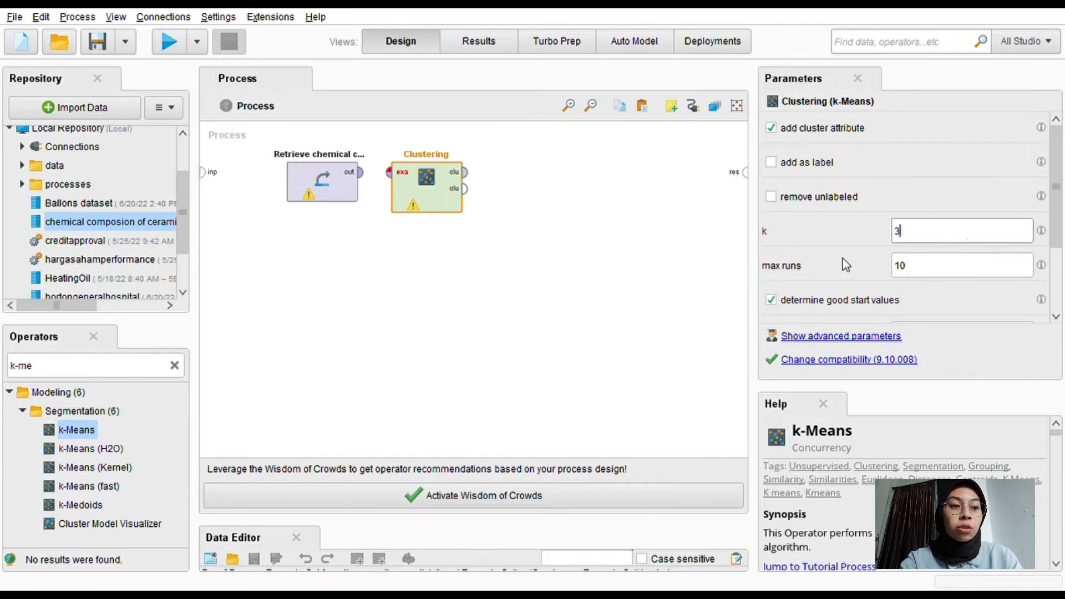
pyautogui.click(549, 231)
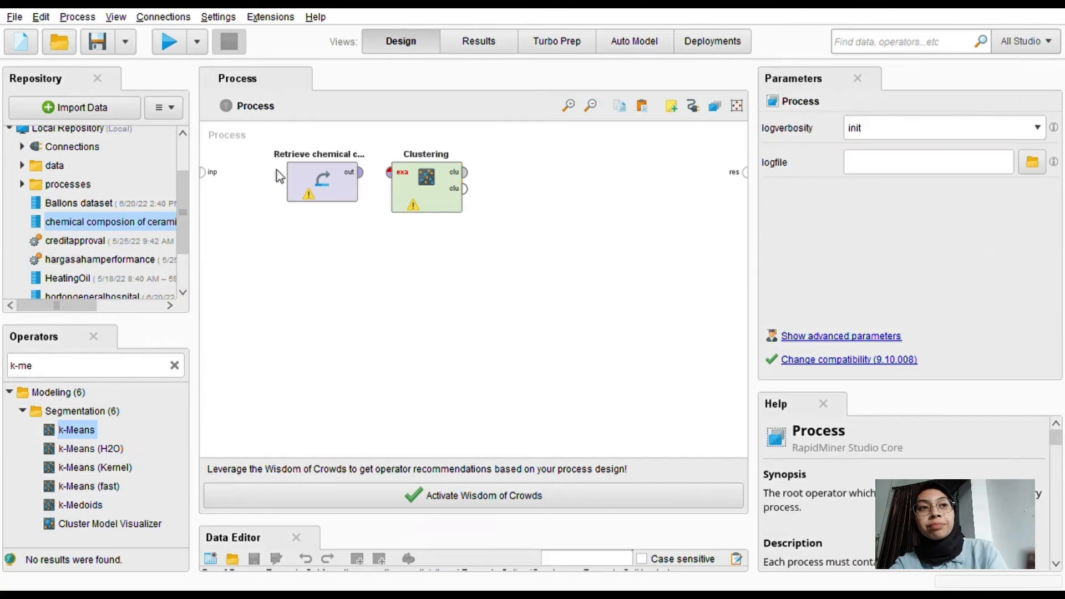
# - Connect Retrieve's out port to Clustering's exa port and start a connection from Clustering's first clu port
pyautogui.click(360, 171)
pyautogui.click(398, 174)
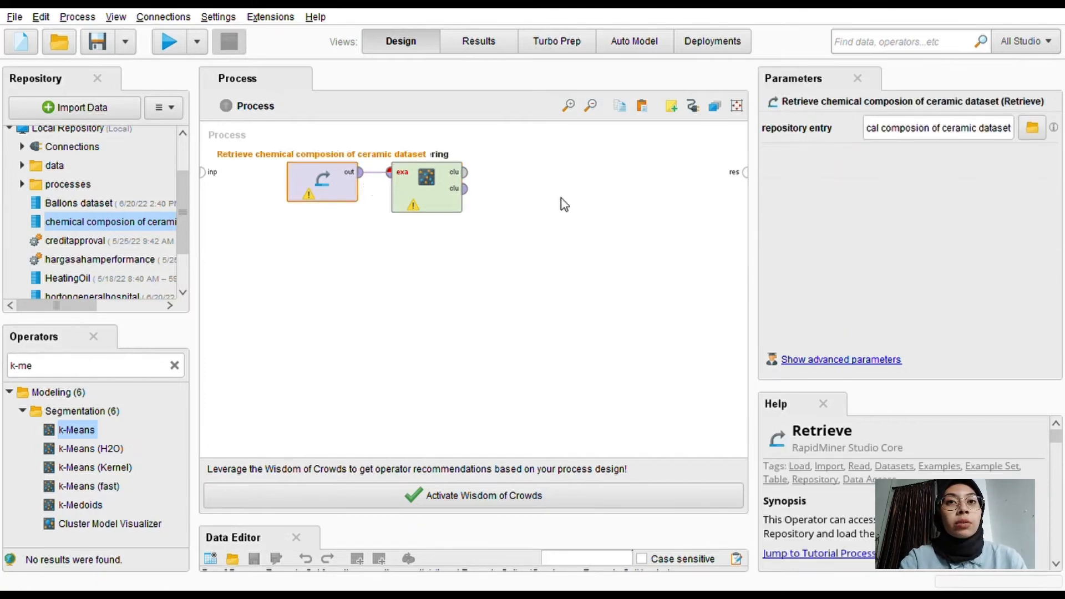
pyautogui.click(465, 172)
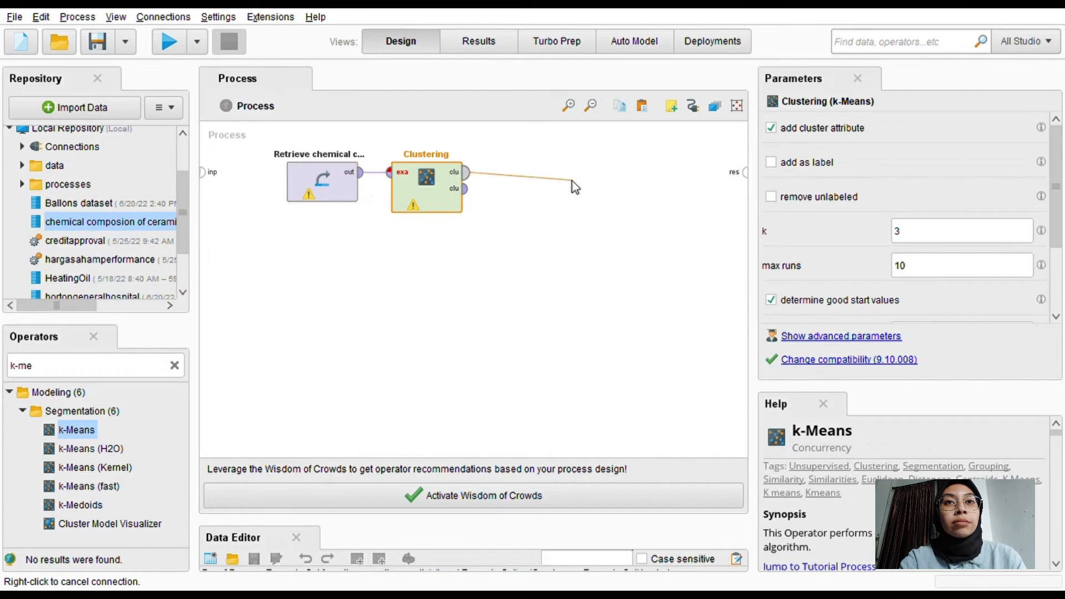
# - Read the k-Means help, covering its description, differentiation, example set input, and cluster model and clustered set outputs
pyautogui.scroll(-5, 870, 456)
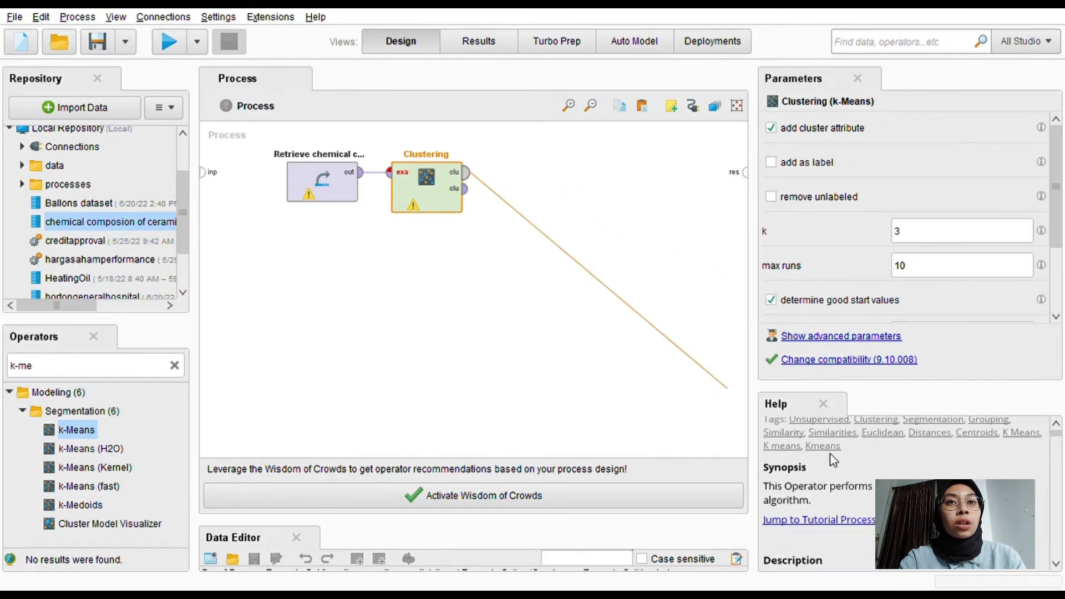
pyautogui.scroll(-10, 870, 456)
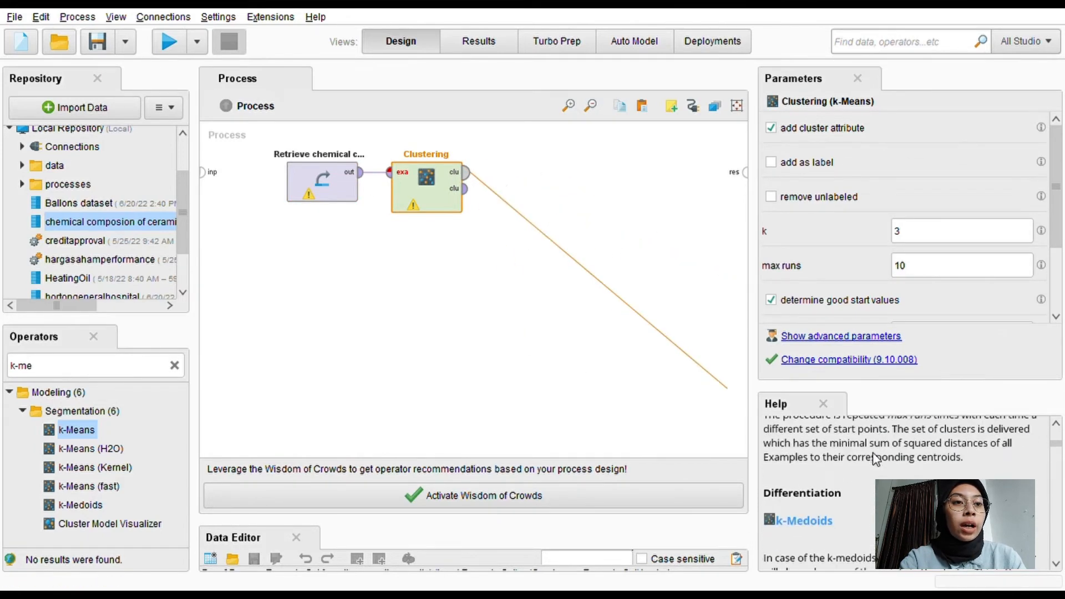
pyautogui.scroll(-8, 878, 457)
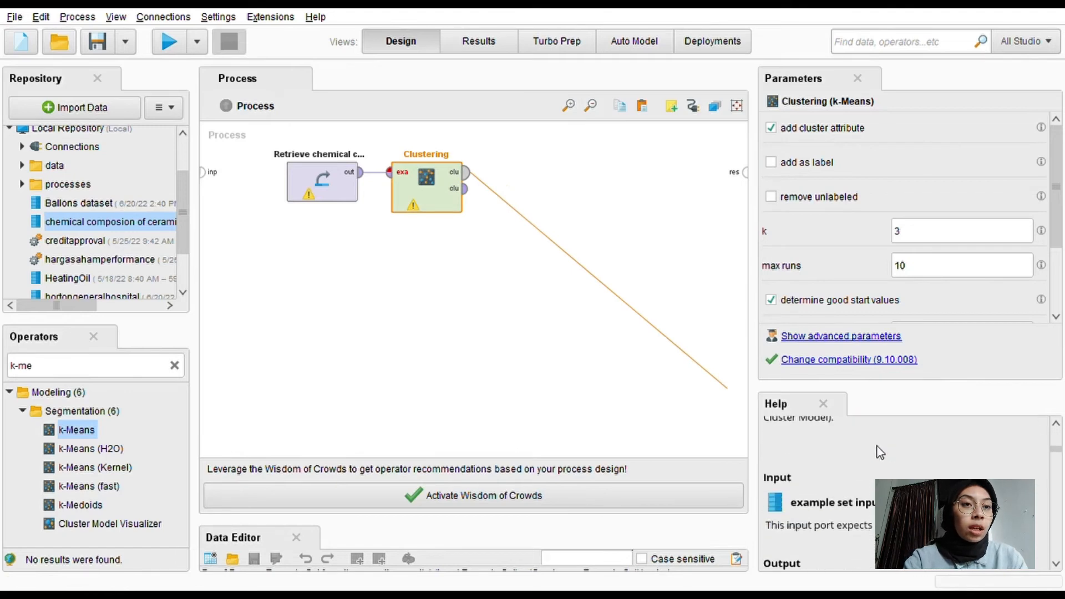
pyautogui.scroll(-4, 880, 451)
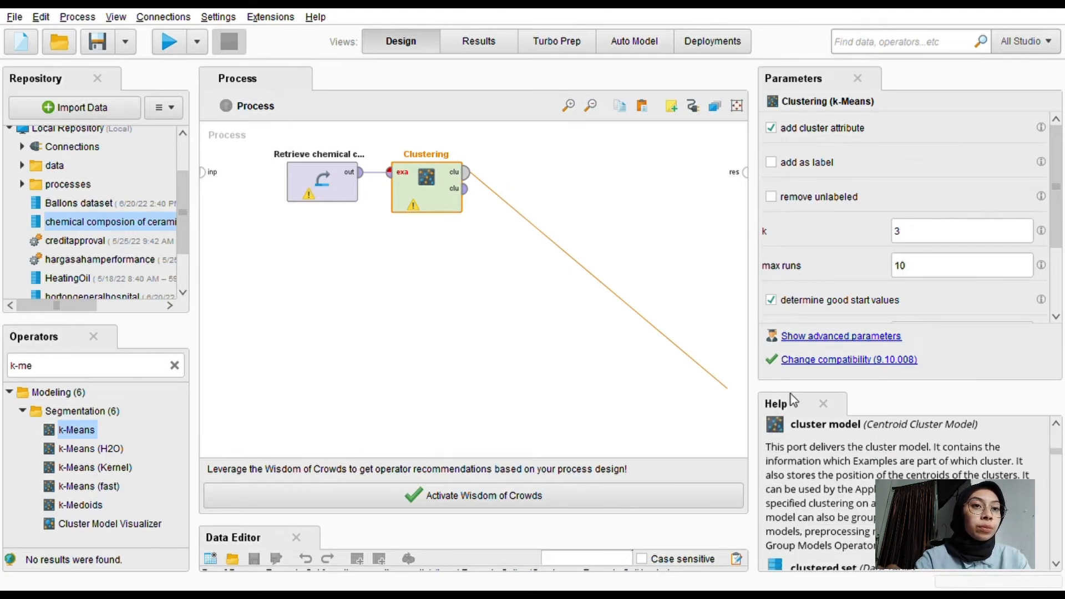
pyautogui.scroll(-4, 848, 461)
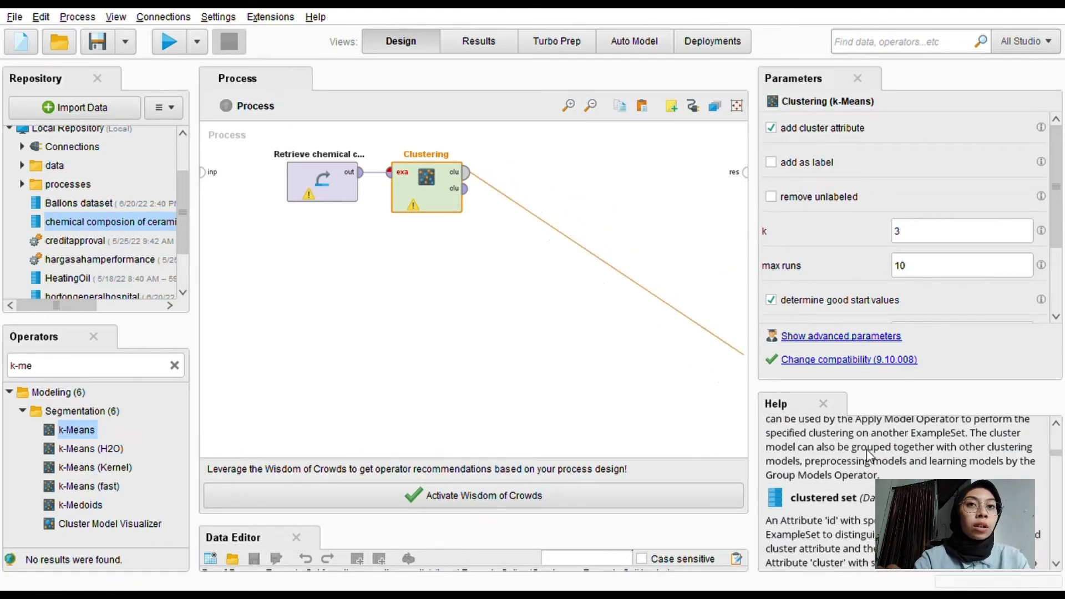
pyautogui.scroll(4, 899, 453)
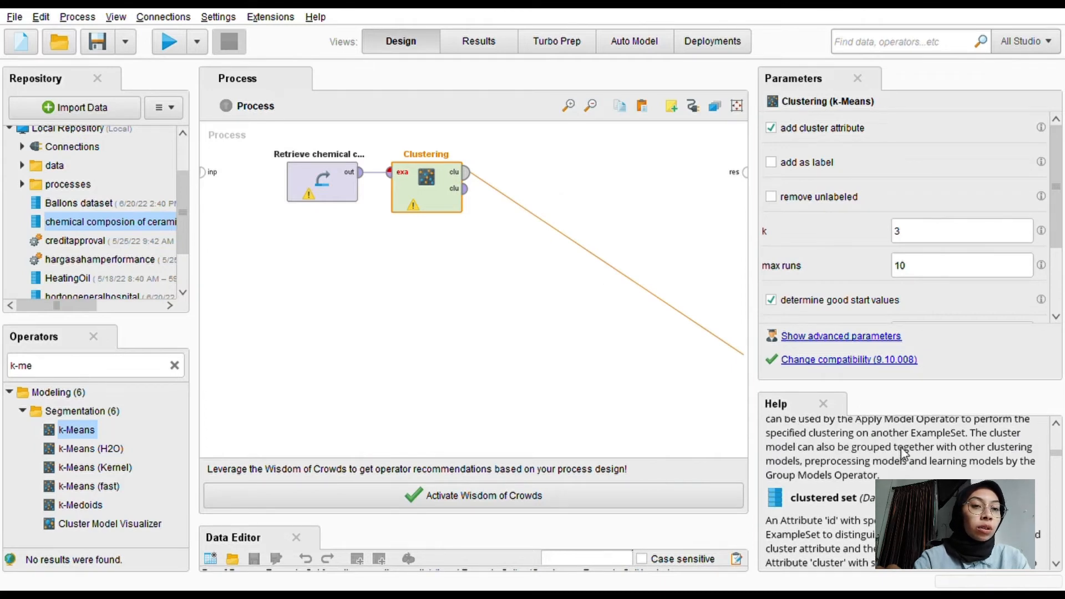
pyautogui.scroll(-3, 907, 452)
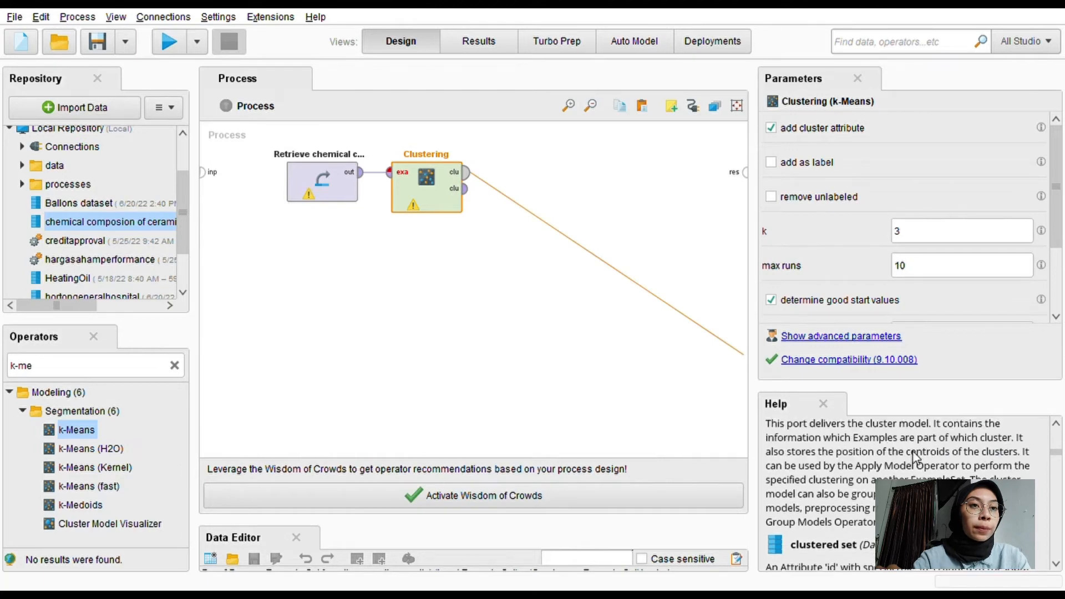
pyautogui.scroll(-1, 914, 458)
pyautogui.scroll(-3, 915, 458)
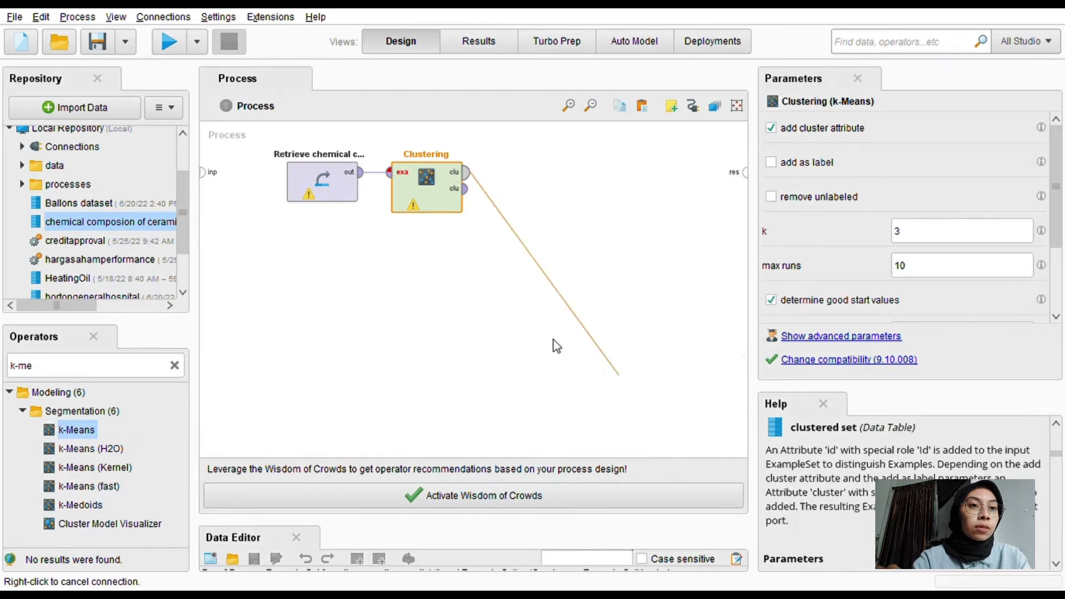
# - Connect Clustering's two clu ports to the first and second res ports, and run the process
pyautogui.click(745, 172)
pyautogui.click(465, 189)
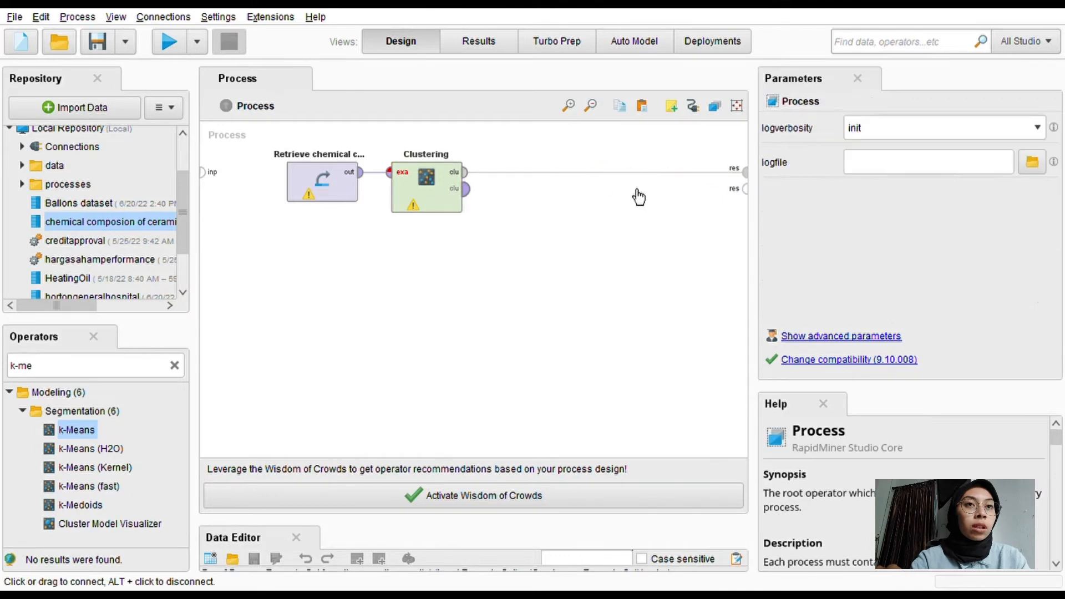
pyautogui.click(746, 189)
pyautogui.click(748, 190)
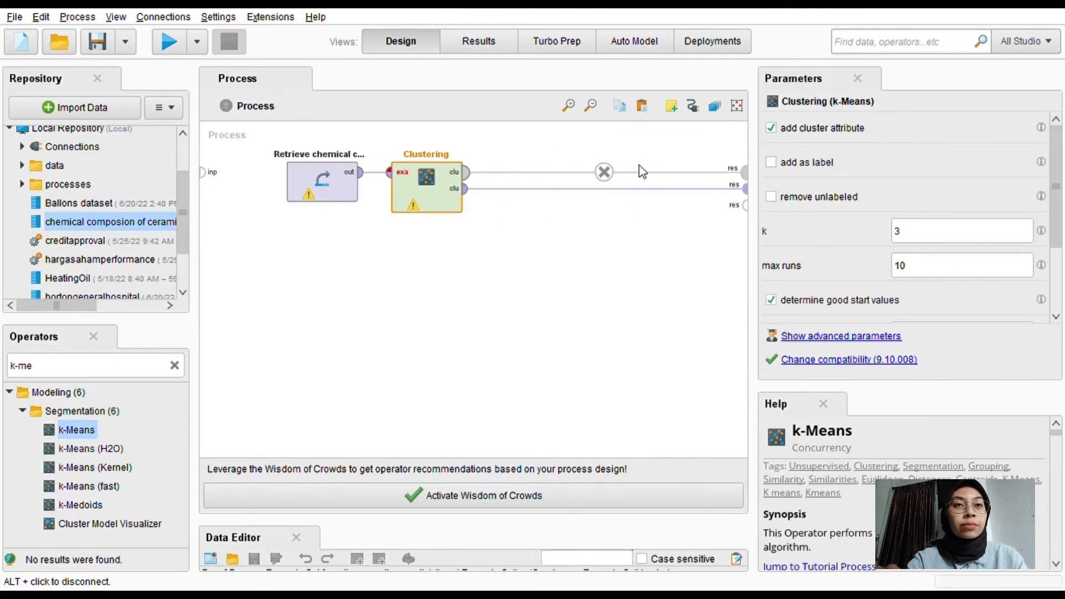
pyautogui.click(170, 41)
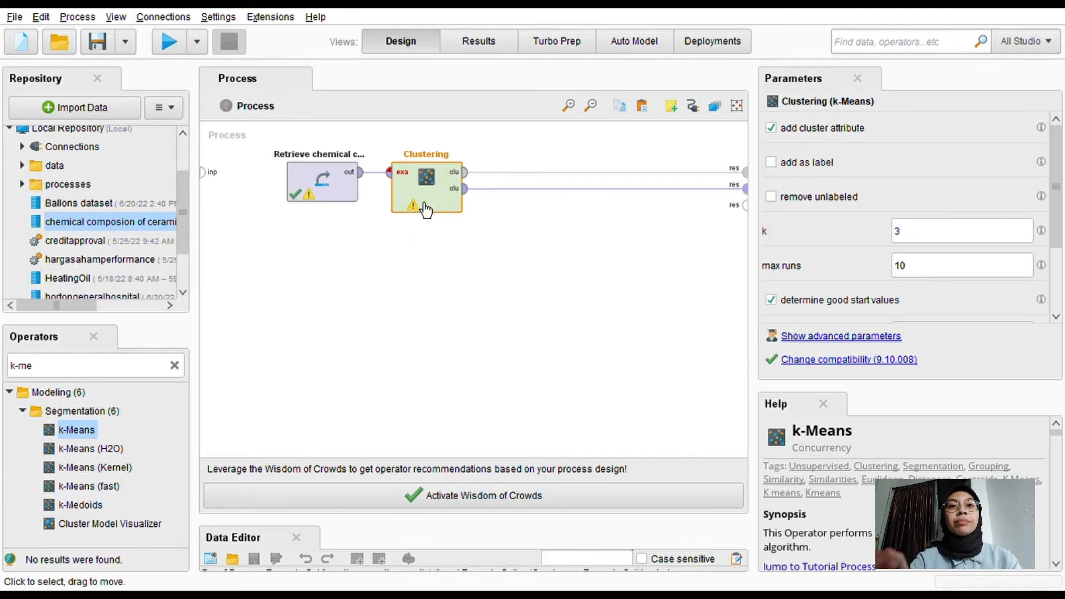
# - Move the Clustering operator slightly farther away from the Retrieve operator, leaving no operator selected
pyautogui.moveTo(403, 203); pyautogui.dragTo(455, 202)
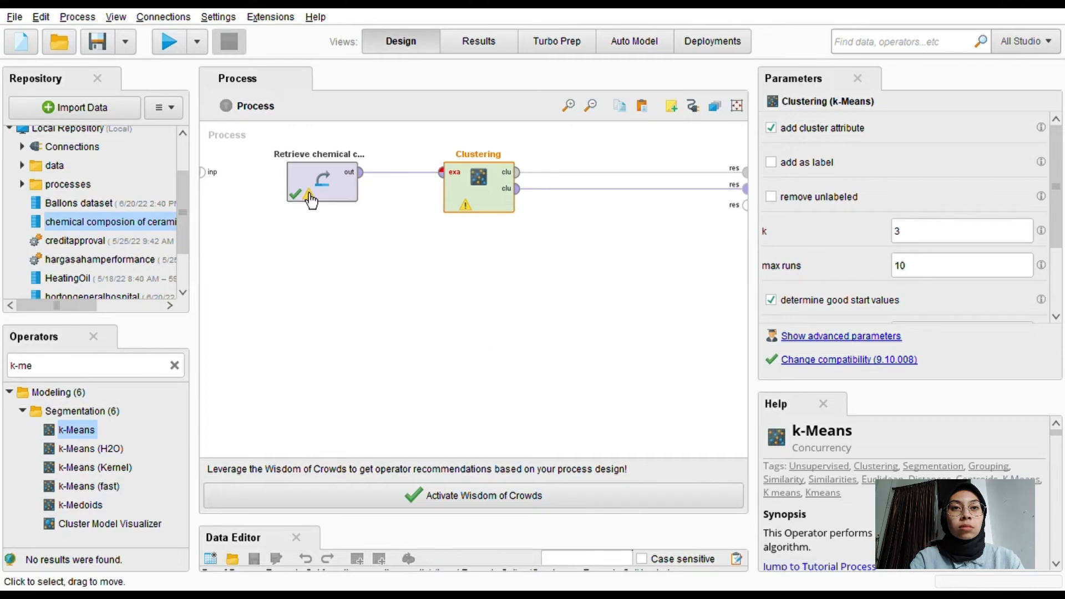
pyautogui.click(337, 197)
pyautogui.click(341, 256)
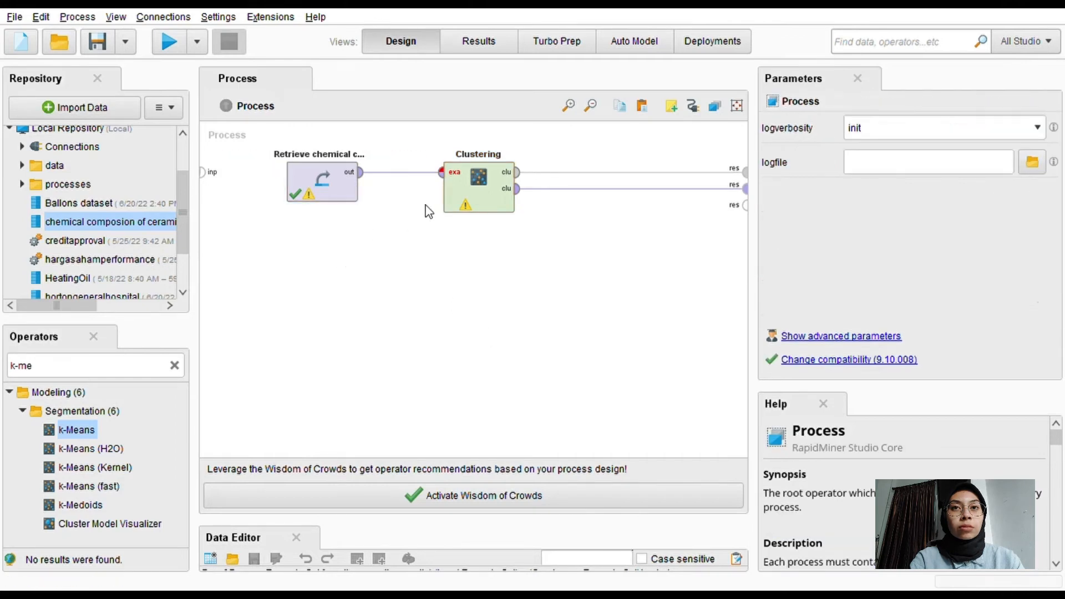
# - Move the Clustering operator closer to the Retrieve operator and run the process
pyautogui.click(454, 176)
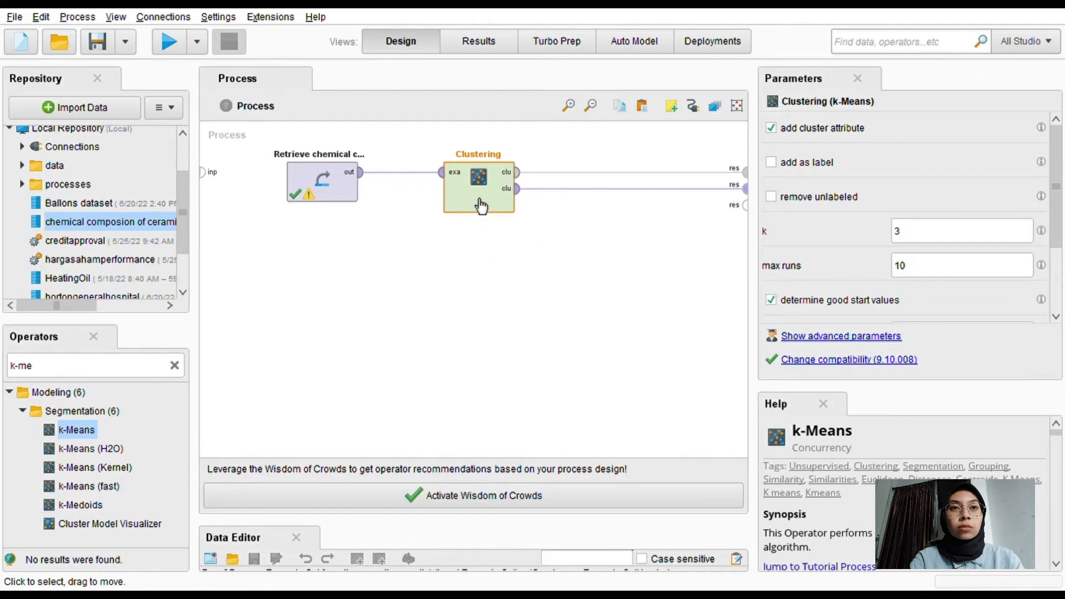
pyautogui.moveTo(475, 203); pyautogui.dragTo(422, 202)
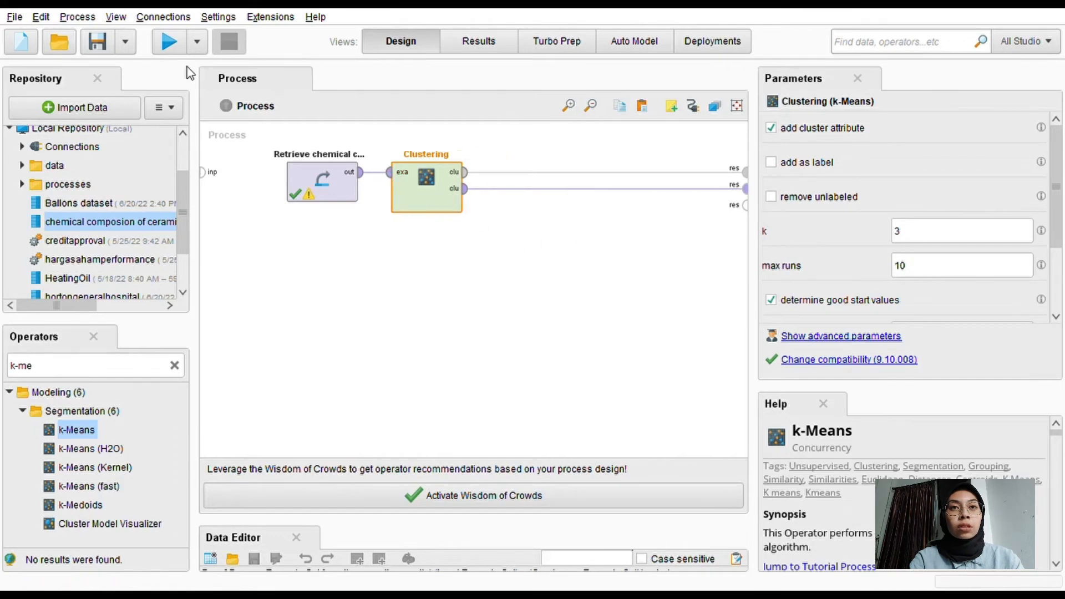
pyautogui.click(170, 43)
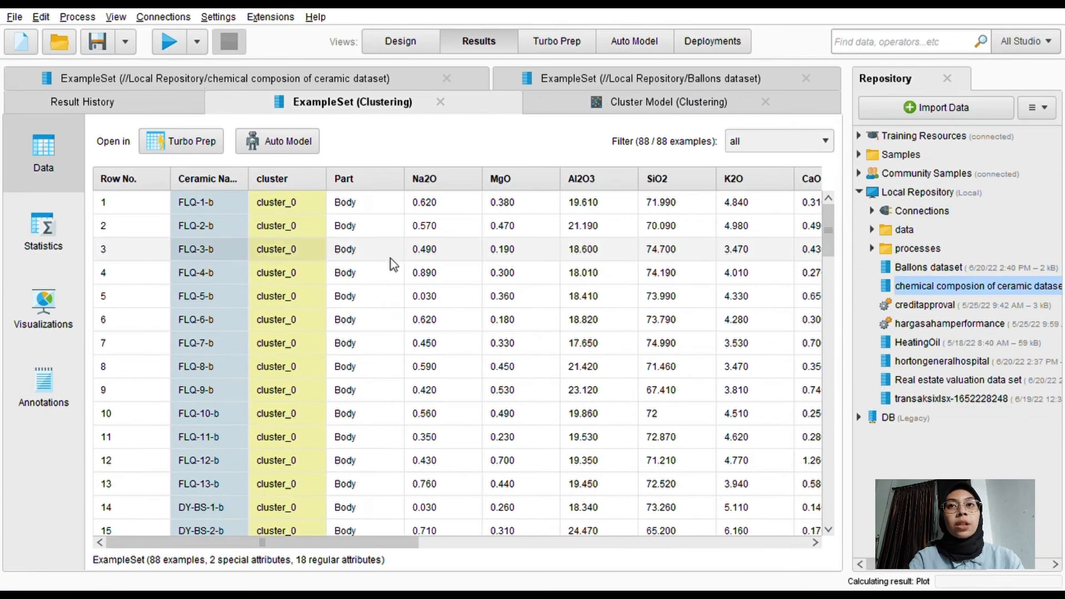
# - Look through the cluster assignments of the ceramic samples in the clustered example set, returning to the first row
pyautogui.scroll(-1, 228, 227)
pyautogui.scroll(-2, 233, 277)
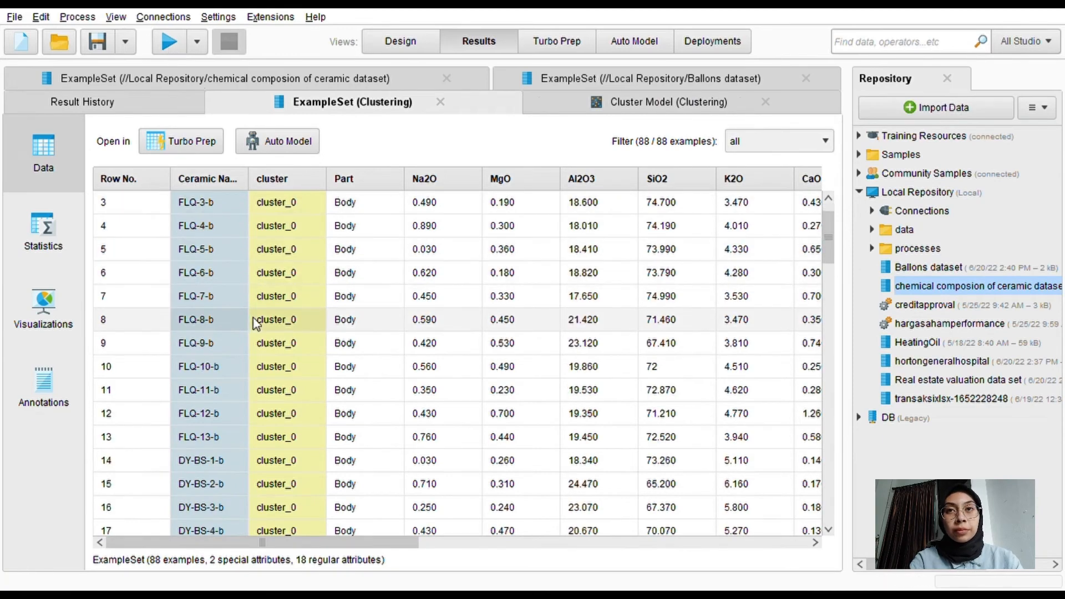
pyautogui.scroll(-4, 286, 227)
pyautogui.scroll(-11, 291, 238)
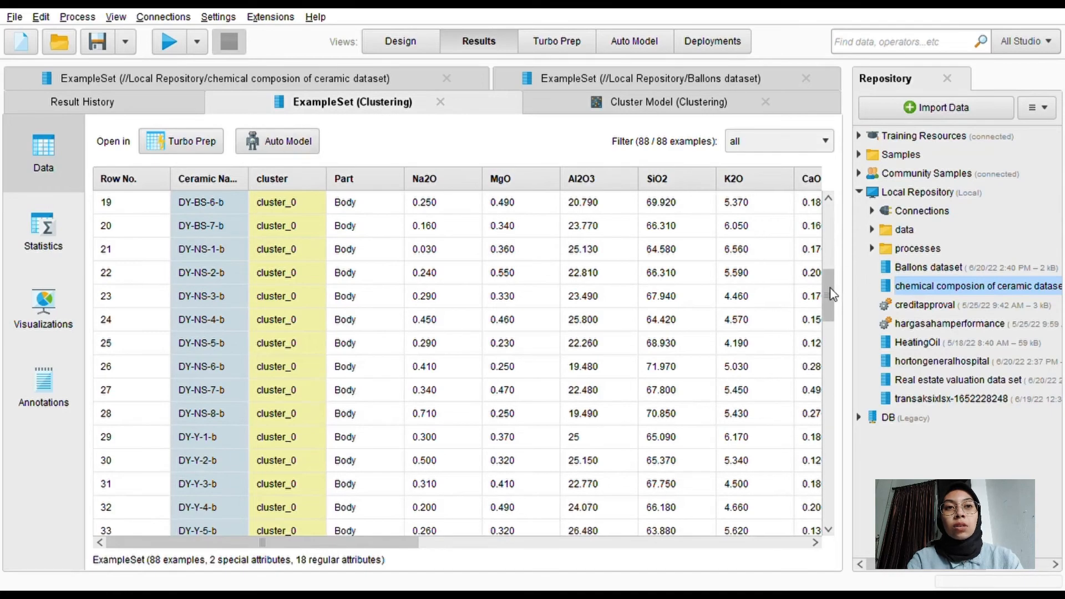
pyautogui.moveTo(832, 293); pyautogui.dragTo(830, 164)
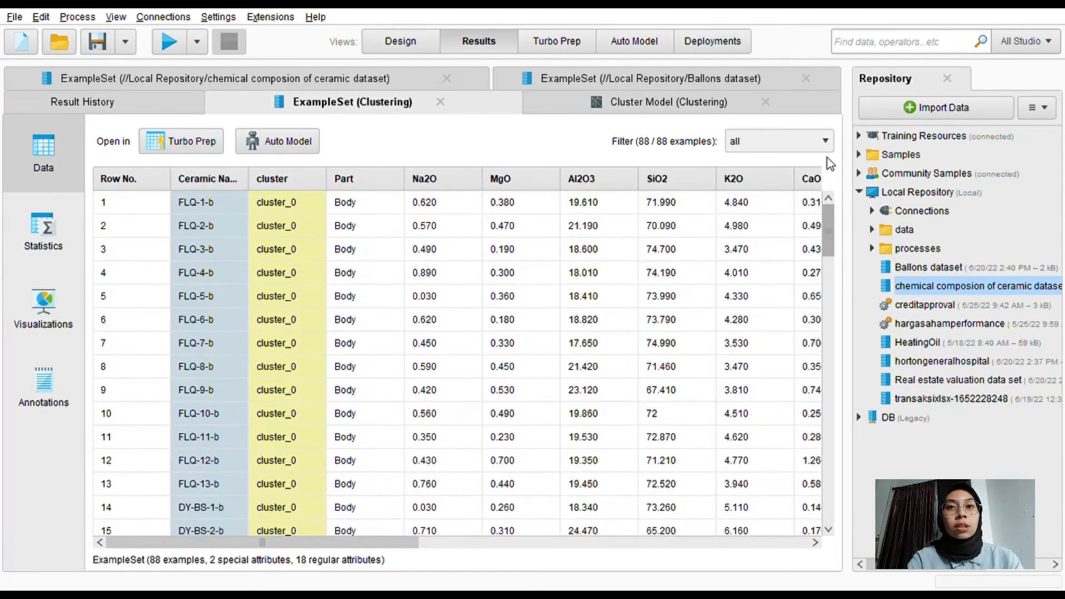
# - Check the cluster model's description of items per cluster and open the visualizations of the clustered example set
pyautogui.click(639, 109)
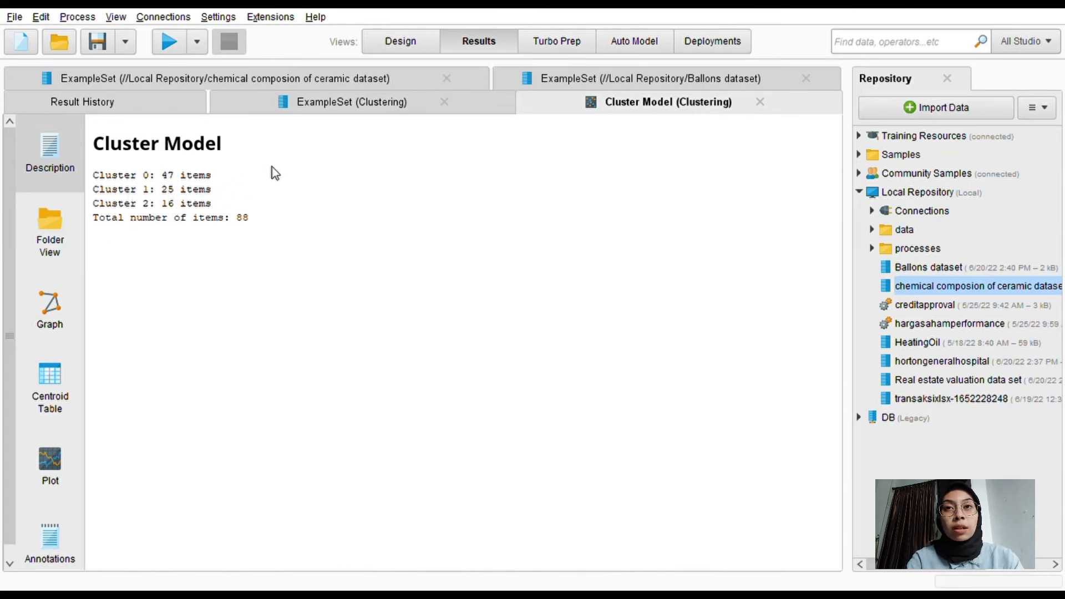
pyautogui.click(334, 105)
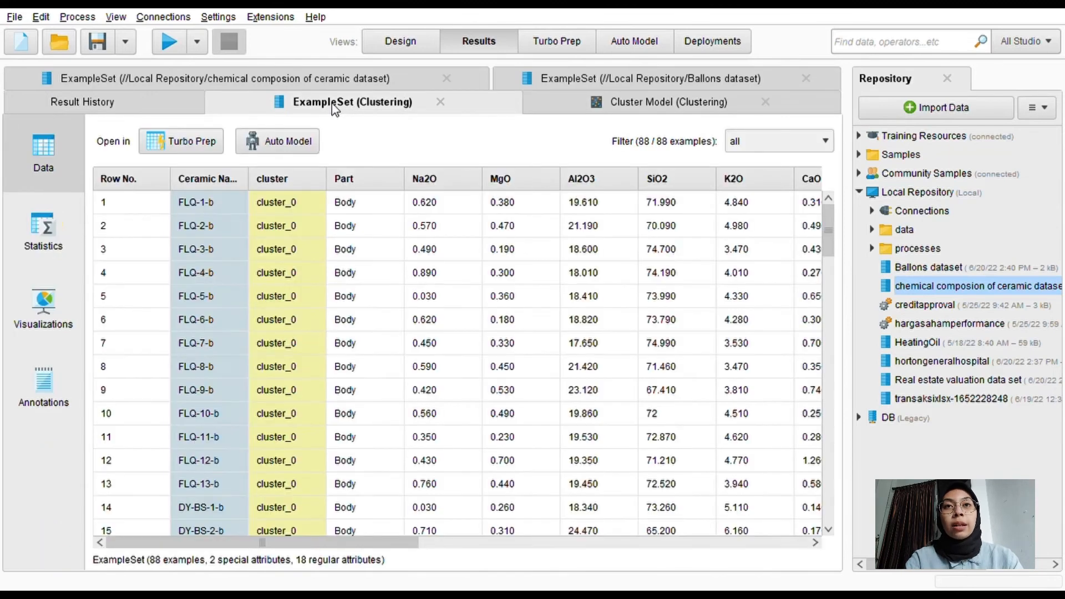
pyautogui.click(56, 322)
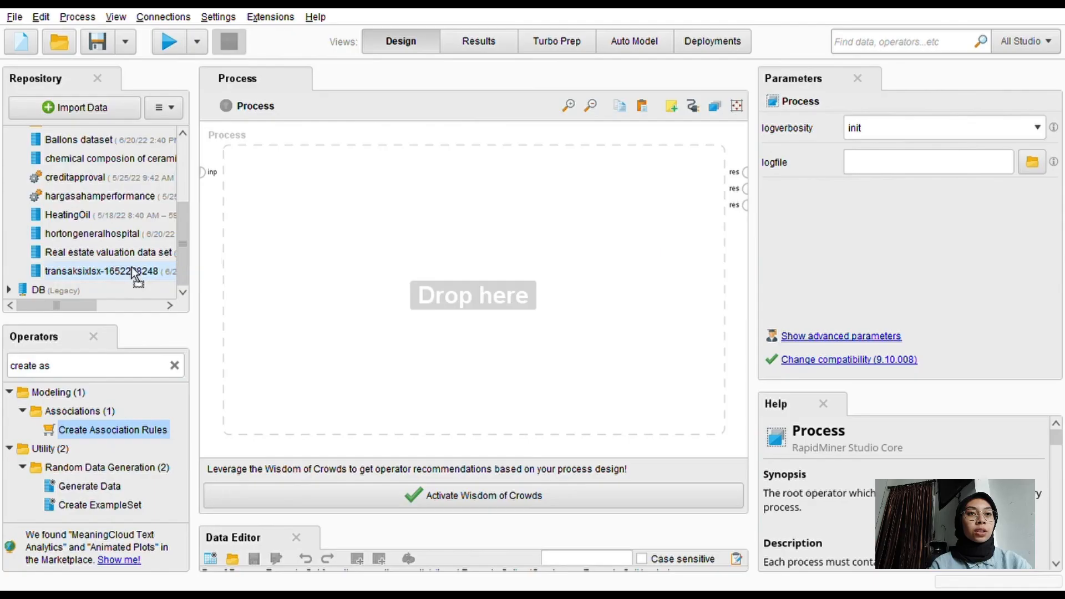
pyautogui.moveTo(133, 273); pyautogui.dragTo(328, 199)
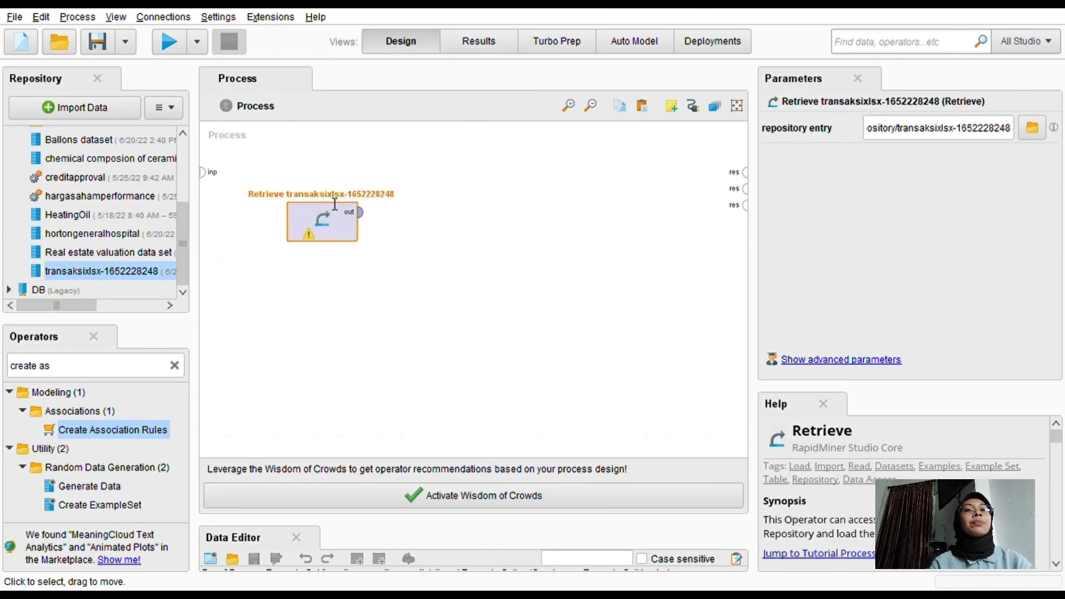
pyautogui.click(175, 365)
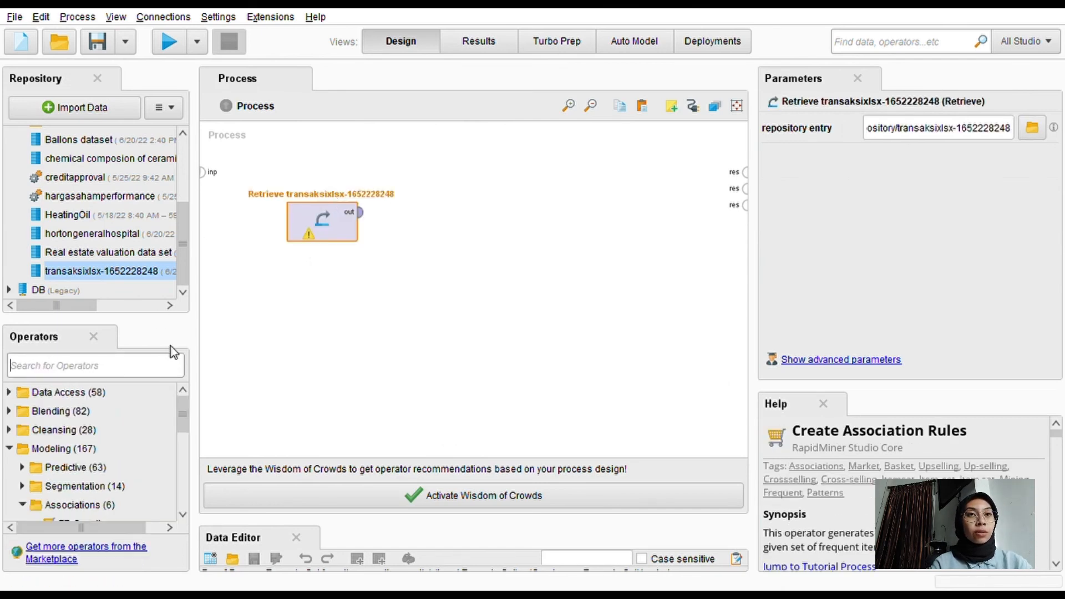
pyautogui.write('t')
pyautogui.press('BackSpace')
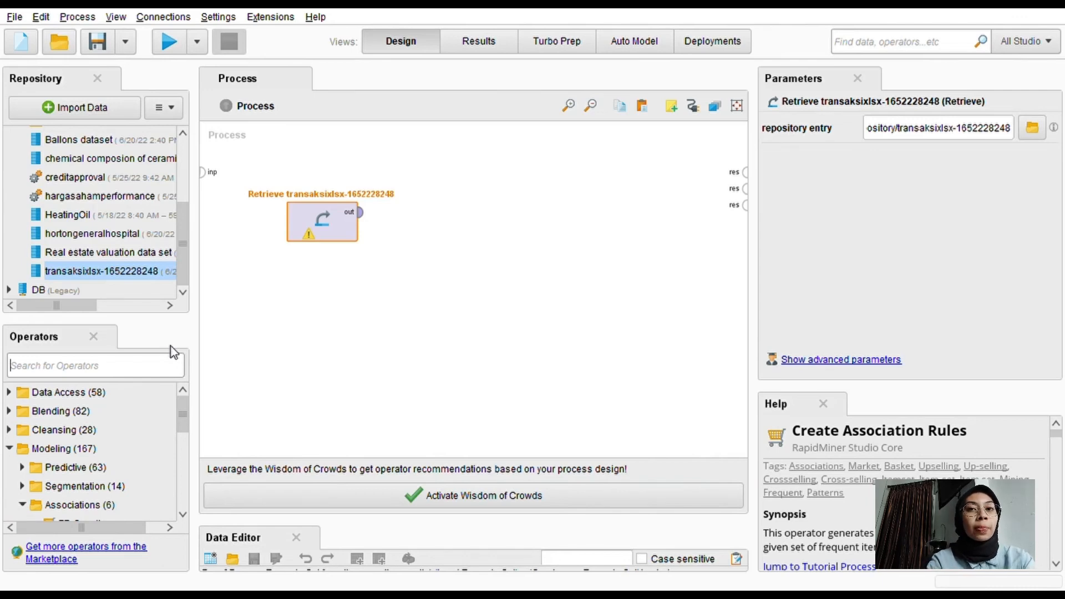
pyautogui.write('fp g')
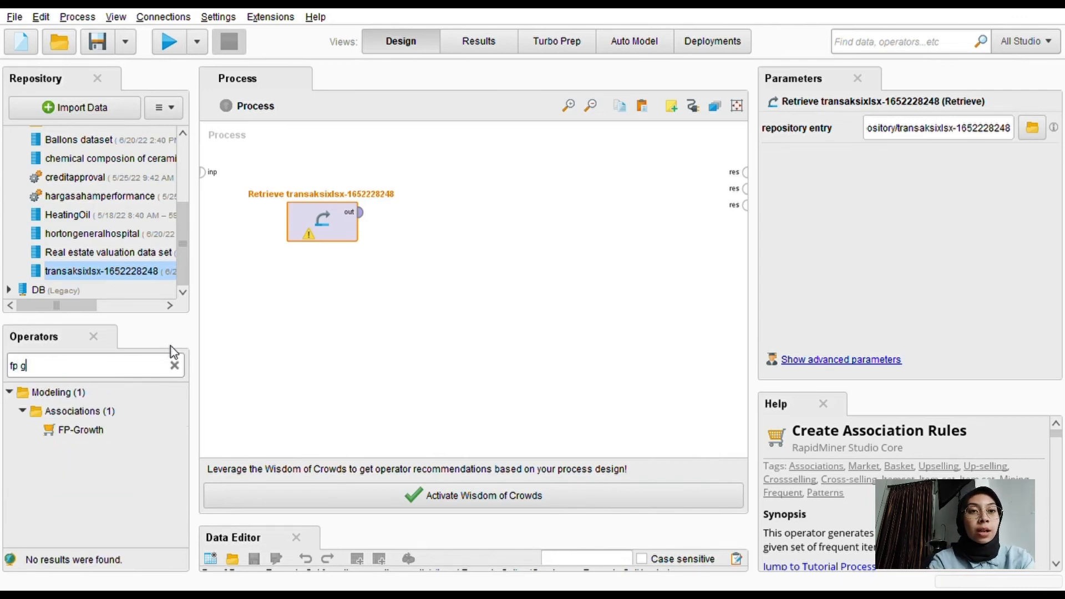
pyautogui.write('row')
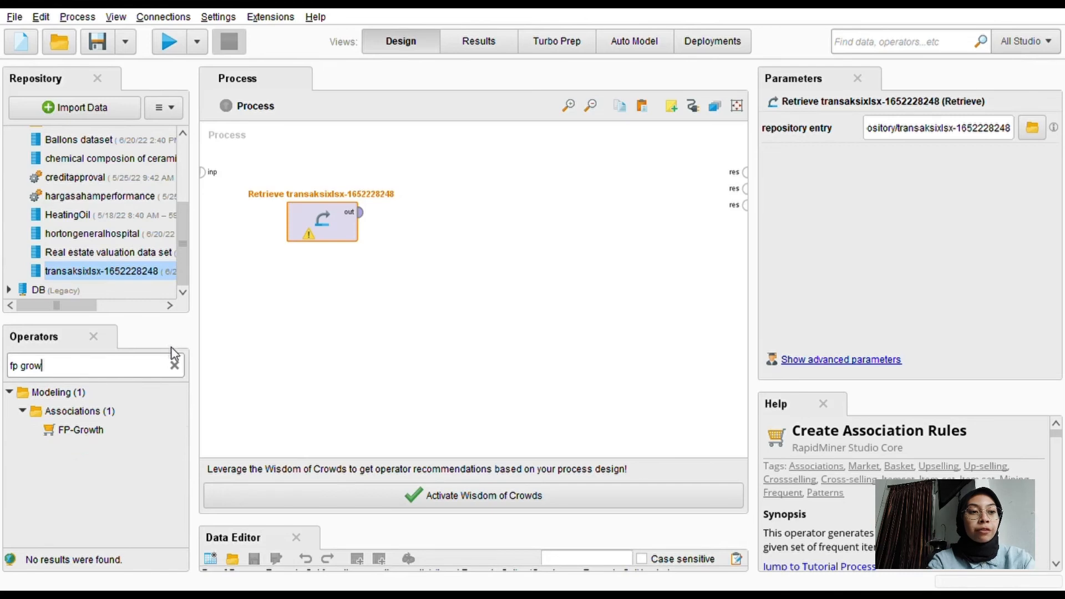
pyautogui.moveTo(80, 429); pyautogui.dragTo(438, 208)
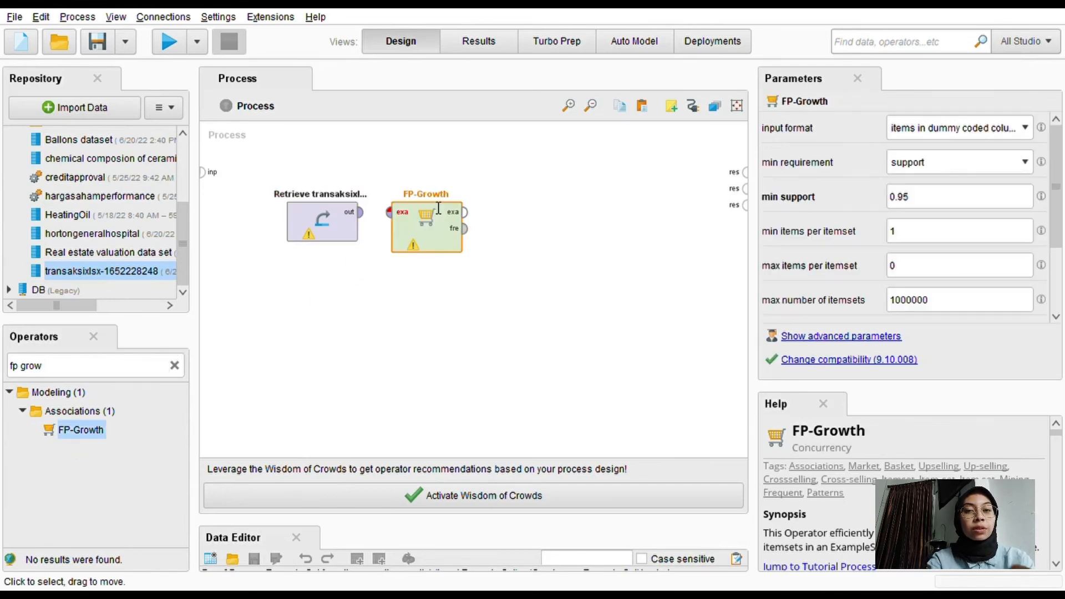
# - Find the Create Association Rules operator and place it after FP-Growth in the process
pyautogui.click(175, 366)
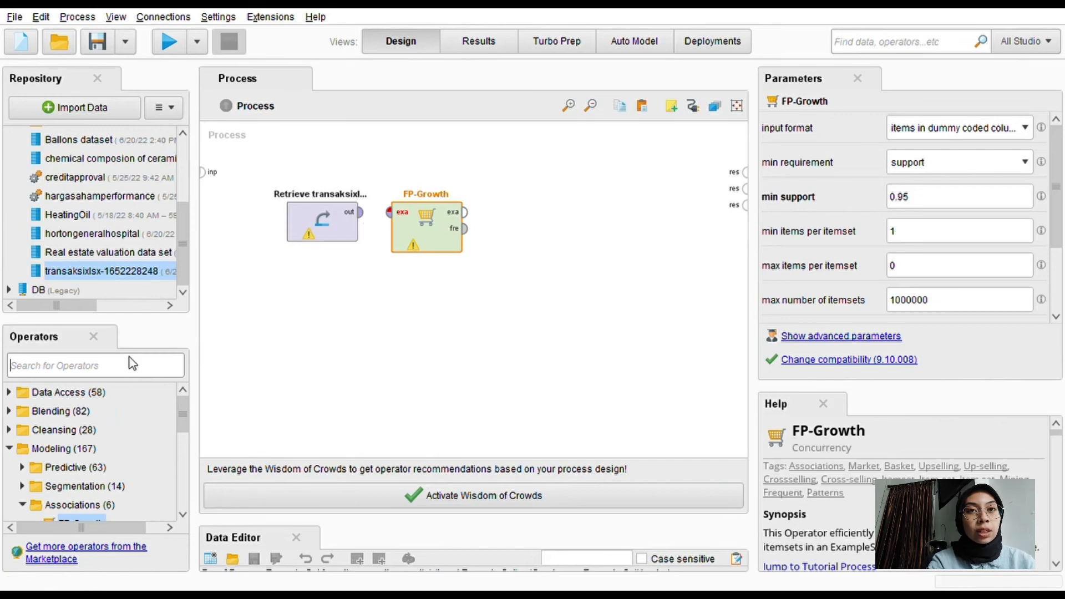
pyautogui.write('create ')
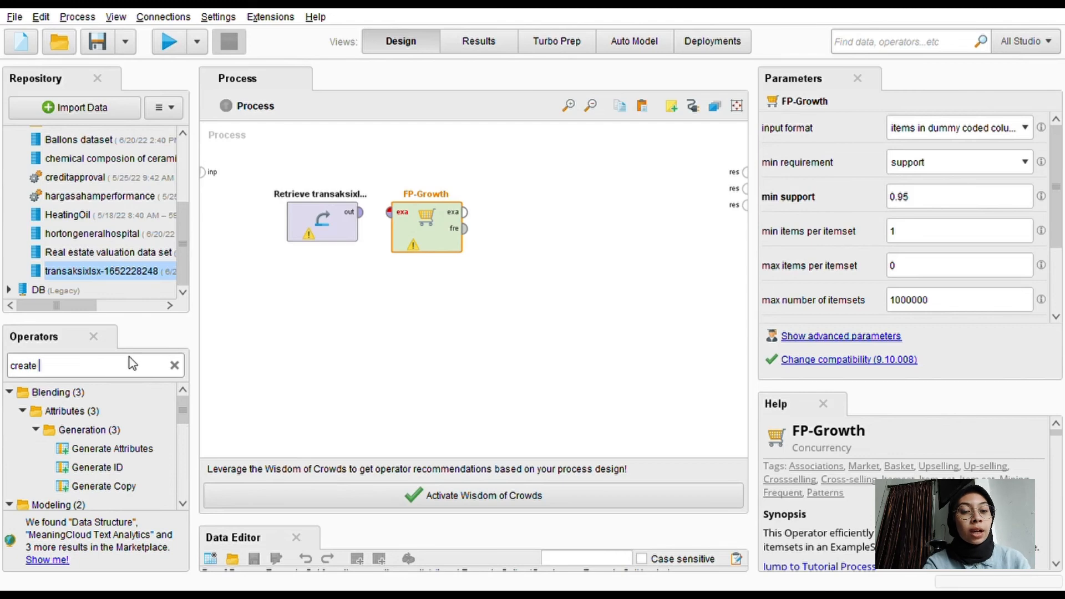
pyautogui.write('ass')
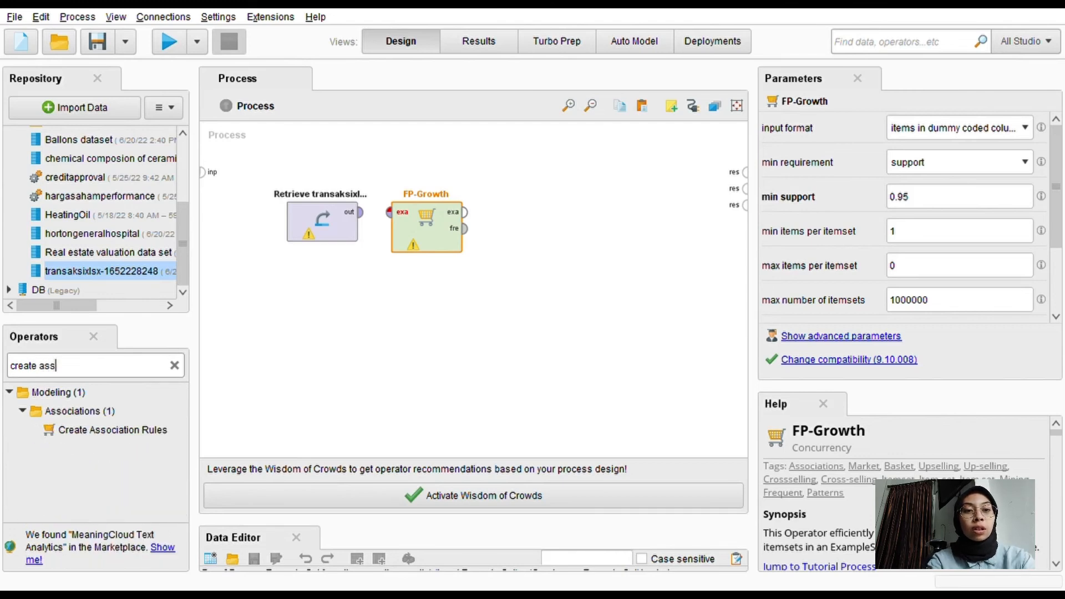
pyautogui.moveTo(61, 432); pyautogui.dragTo(307, 385)
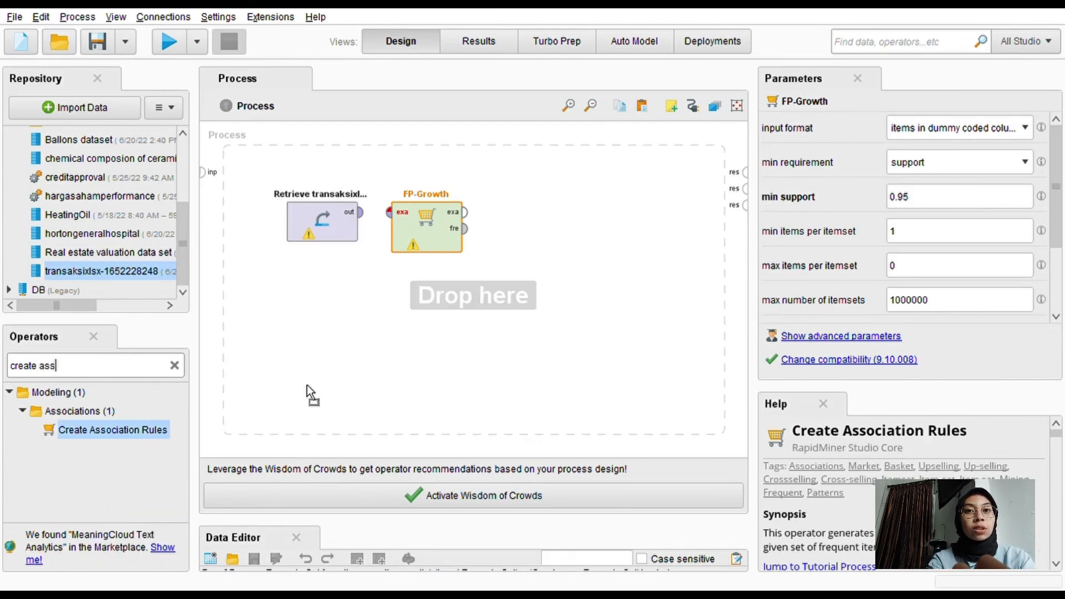
pyautogui.moveTo(518, 202); pyautogui.dragTo(525, 209)
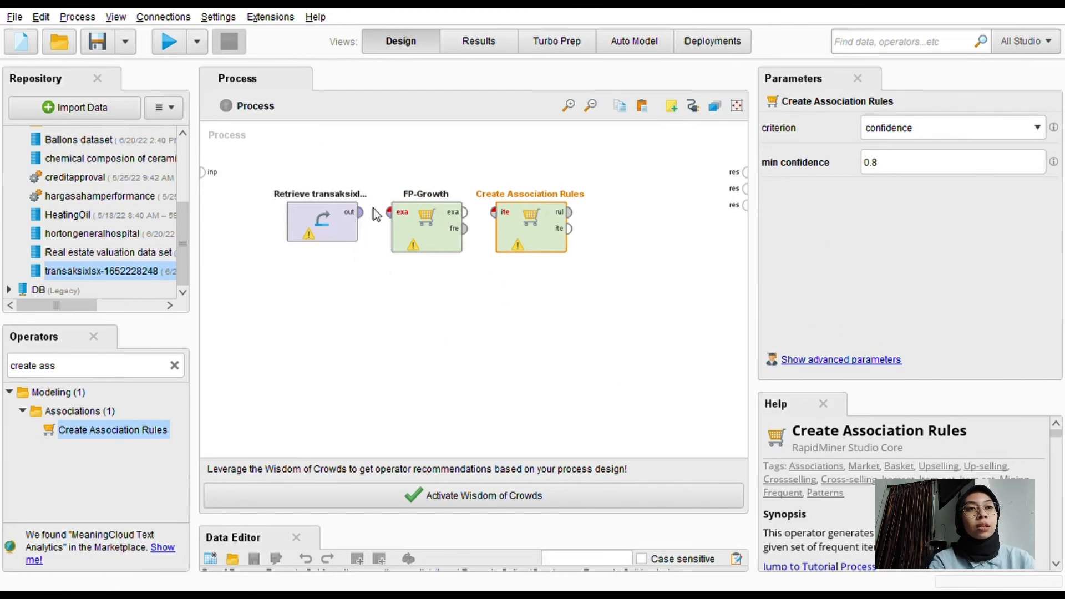
# - Connect Retrieve's out to FP-Growth's exa, FP-Growth's fre to Create Association Rules' ite, and its rul and ite outputs to the first two res ports
pyautogui.moveTo(359, 215); pyautogui.dragTo(390, 213)
pyautogui.moveTo(466, 229); pyautogui.dragTo(495, 214)
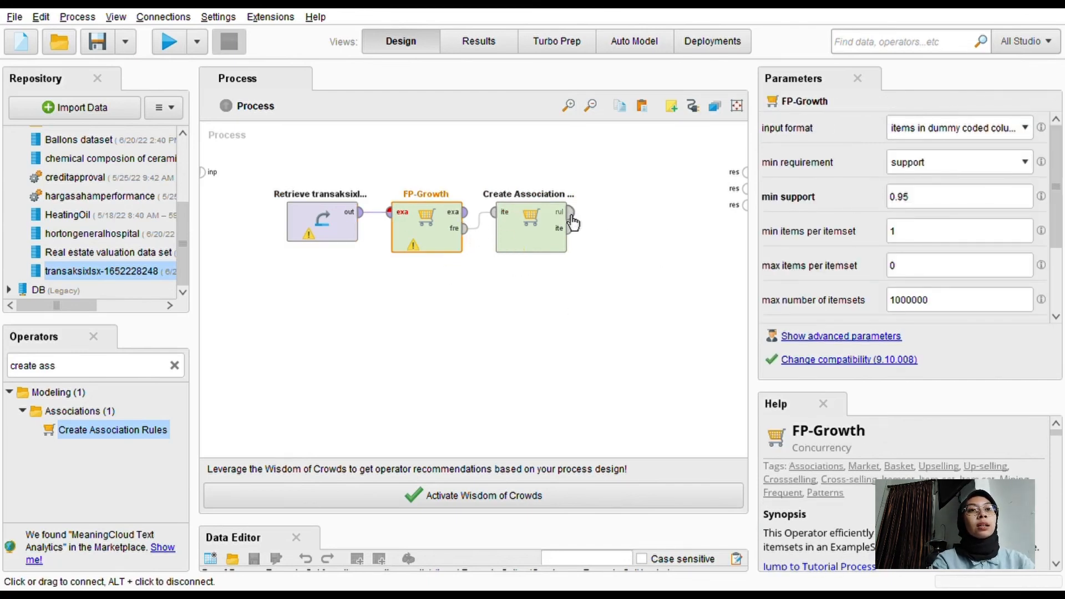
pyautogui.moveTo(569, 212); pyautogui.dragTo(607, 208)
pyautogui.click(744, 172)
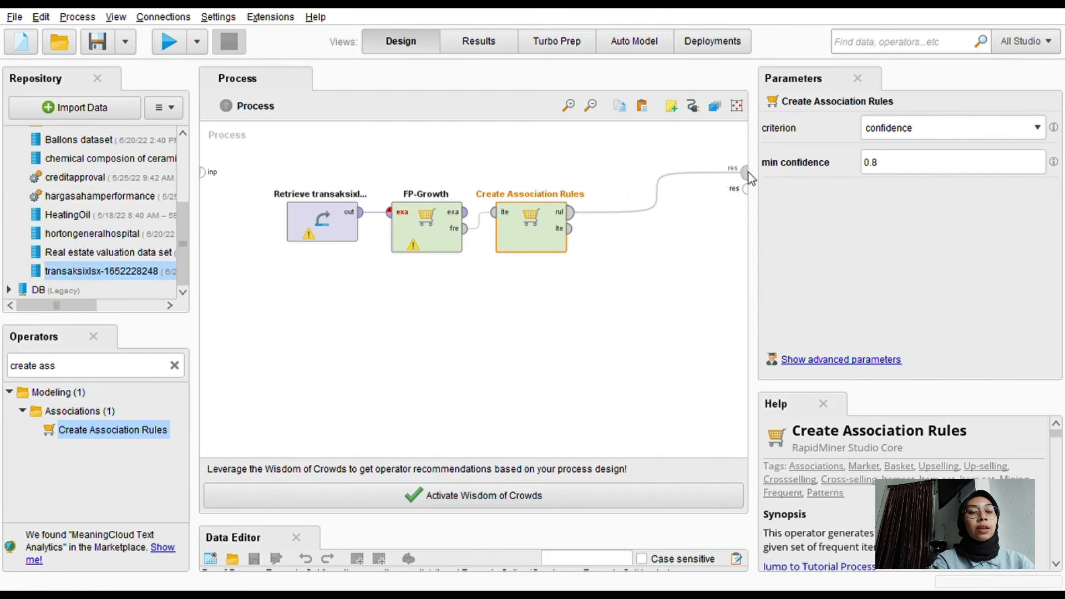
pyautogui.click(569, 228)
pyautogui.click(744, 188)
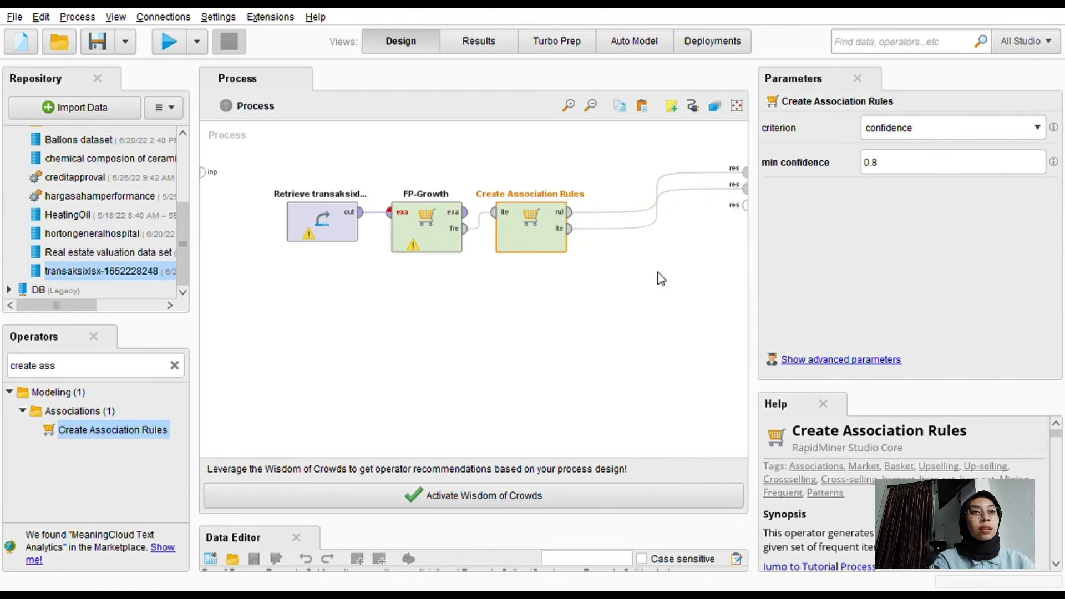
# - Read the input and output descriptions in the Create Association Rules help and run the process
pyautogui.scroll(-2, 848, 471)
pyautogui.scroll(-10, 1054, 481)
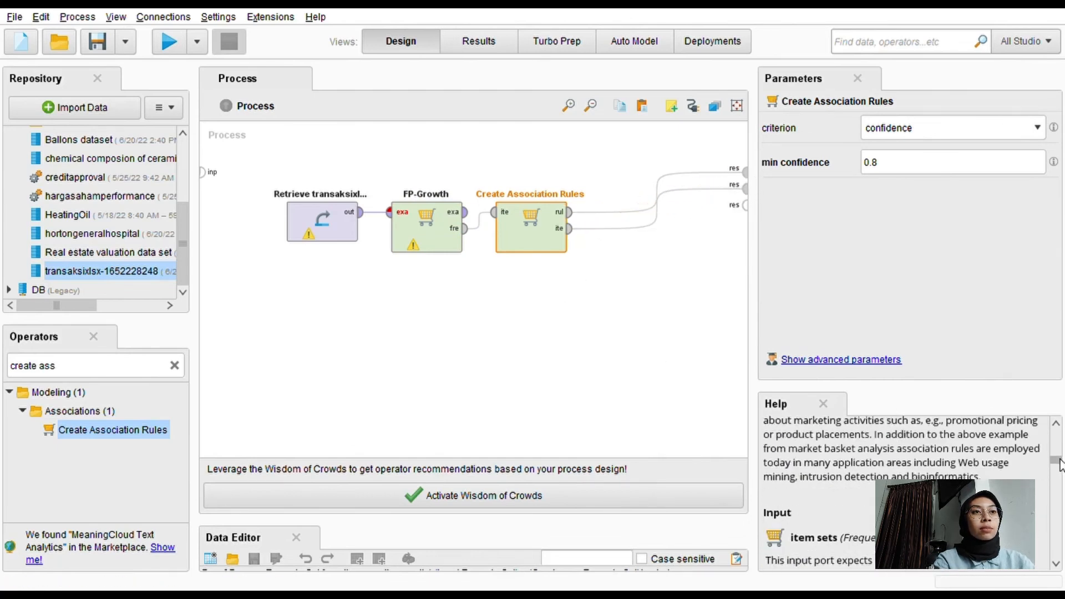
pyautogui.scroll(1, 1055, 482)
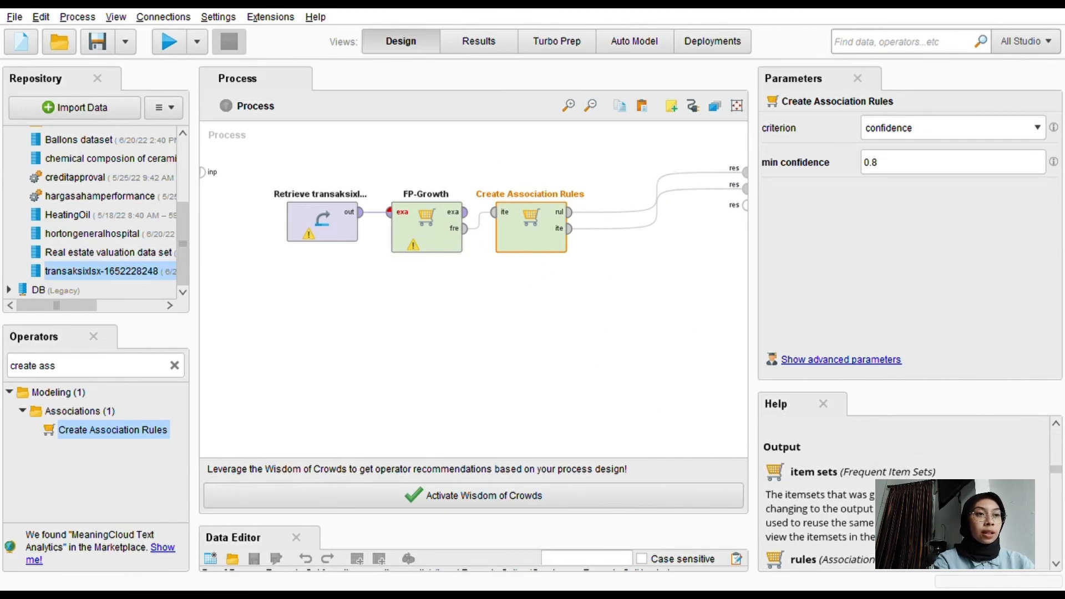
pyautogui.click(173, 49)
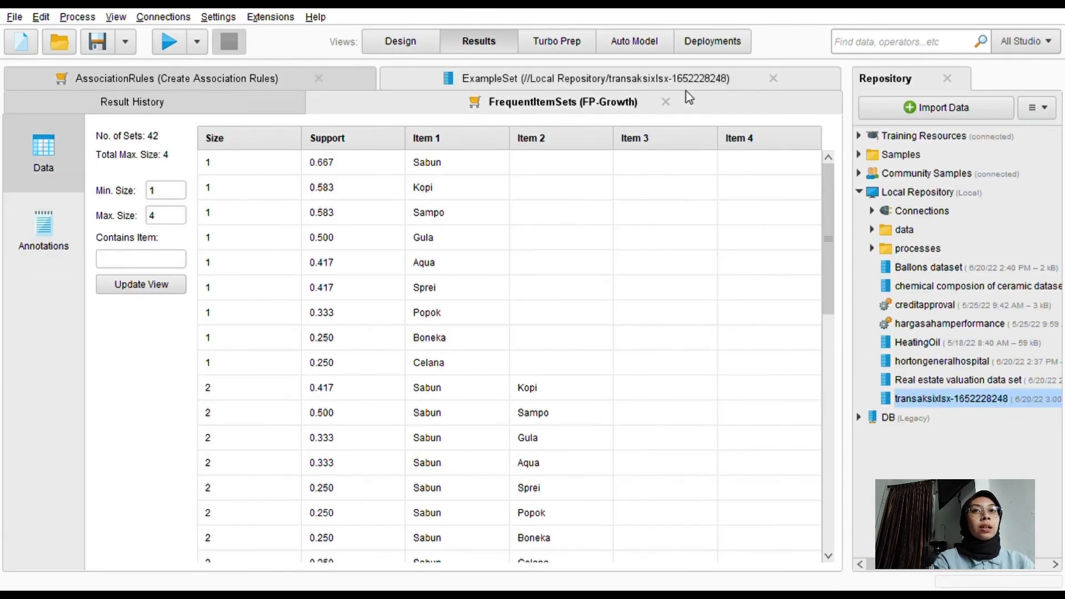
# - Examine the association rules table, comparing each rule's premises and conclusion with its support and confidence values
pyautogui.click(160, 82)
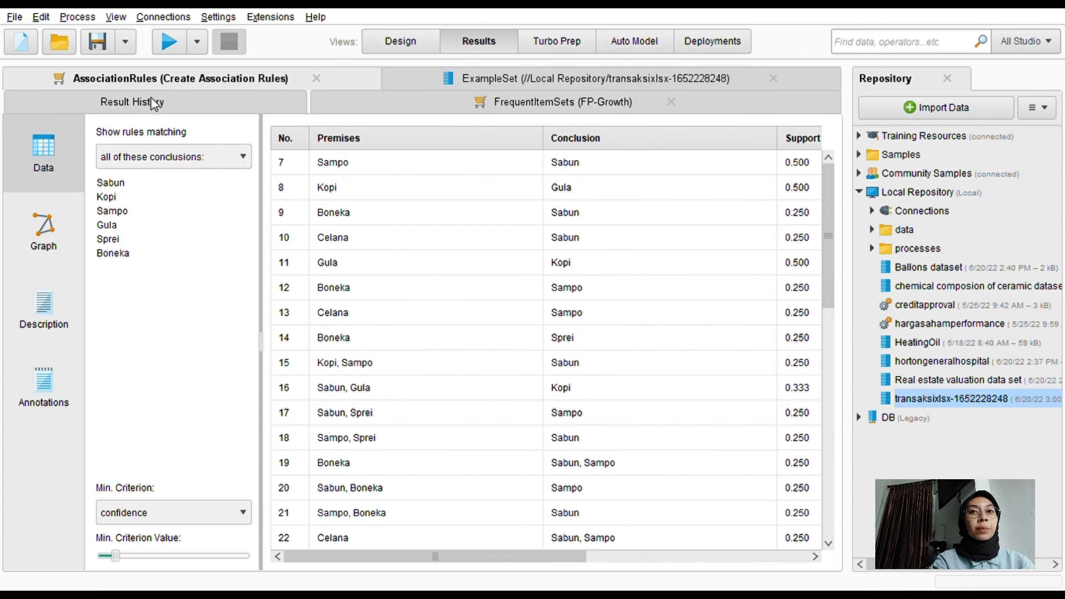
pyautogui.moveTo(542, 558); pyautogui.dragTo(625, 559)
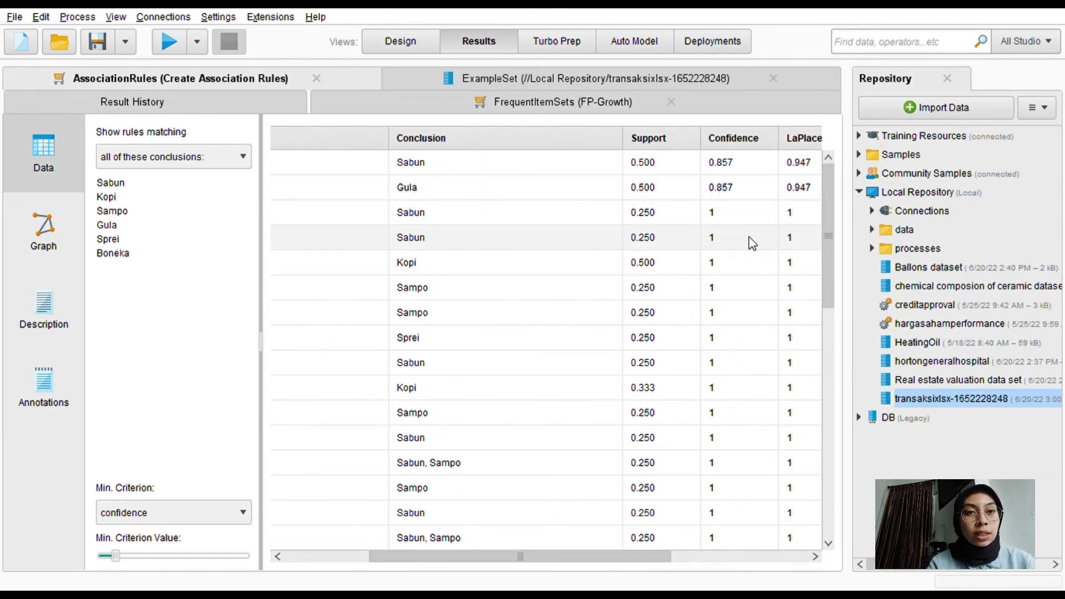
pyautogui.moveTo(671, 559); pyautogui.dragTo(533, 570)
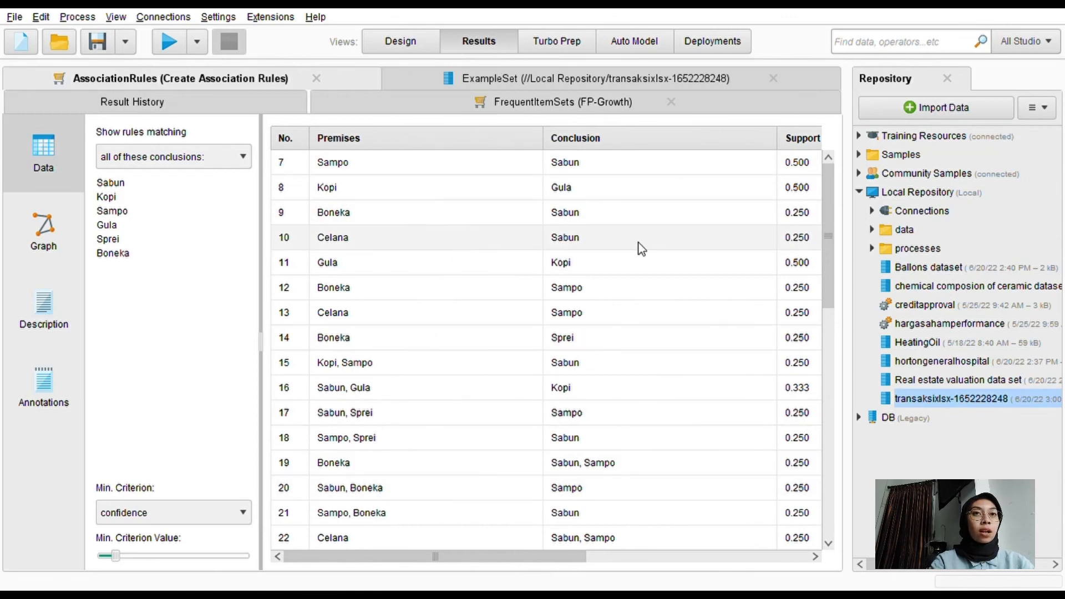
pyautogui.moveTo(570, 557); pyautogui.dragTo(603, 561)
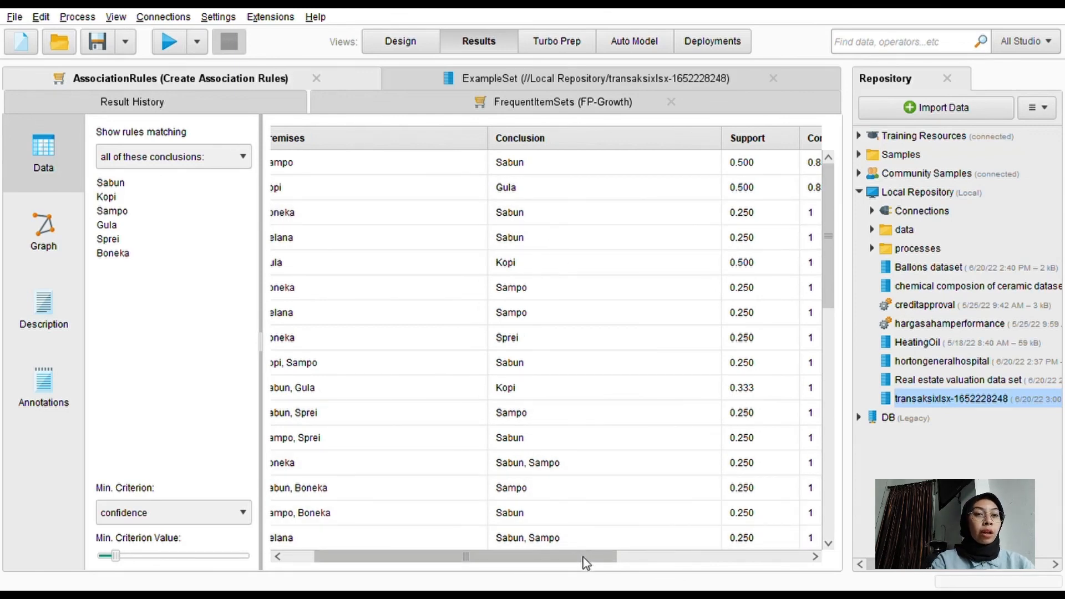
pyautogui.moveTo(588, 557); pyautogui.dragTo(611, 555)
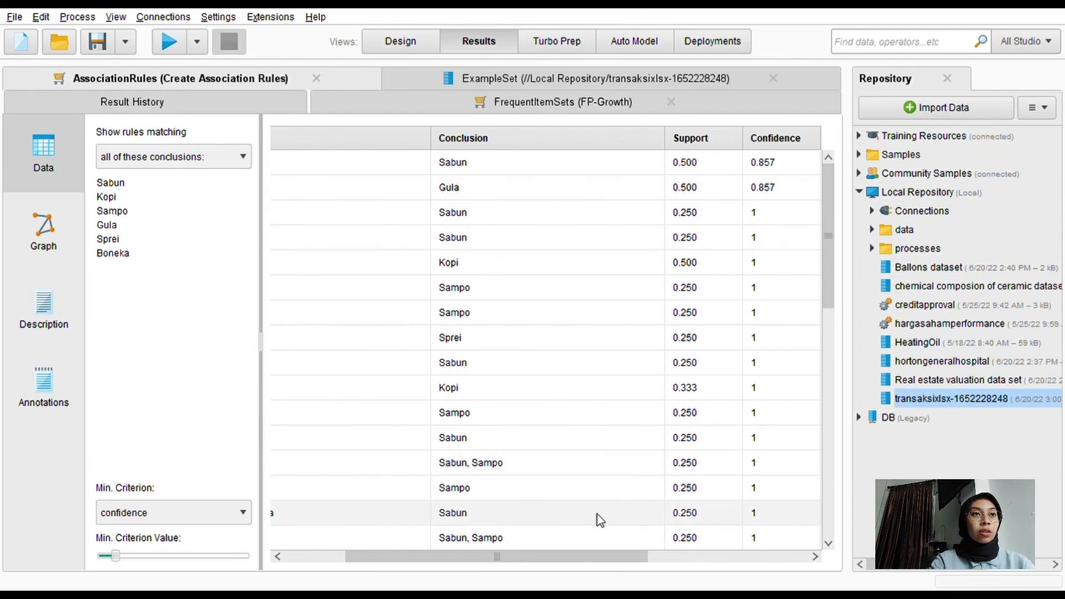
pyautogui.moveTo(627, 558); pyautogui.dragTo(671, 563)
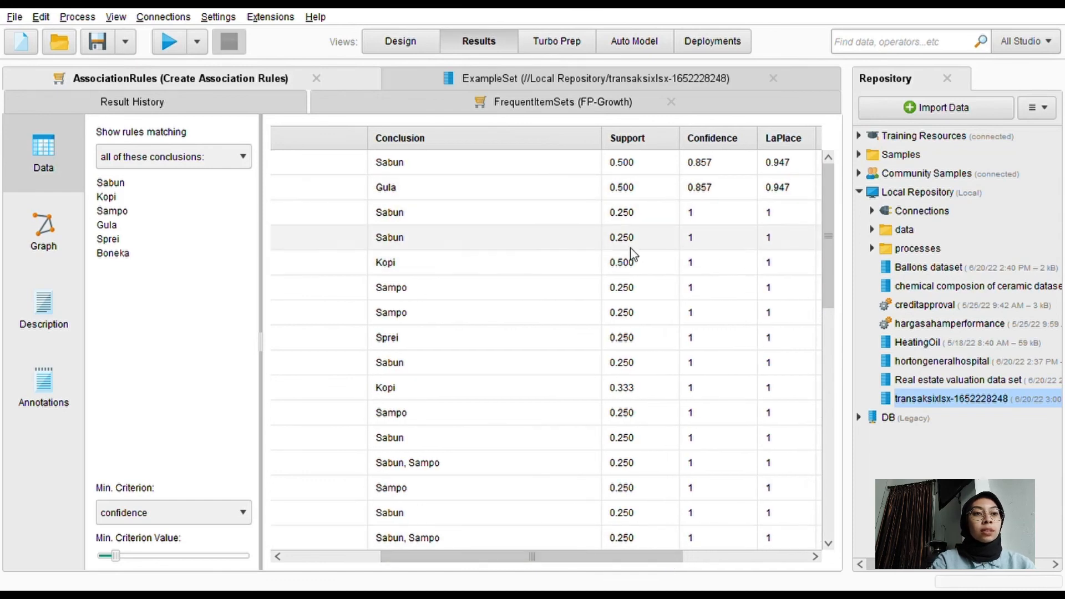